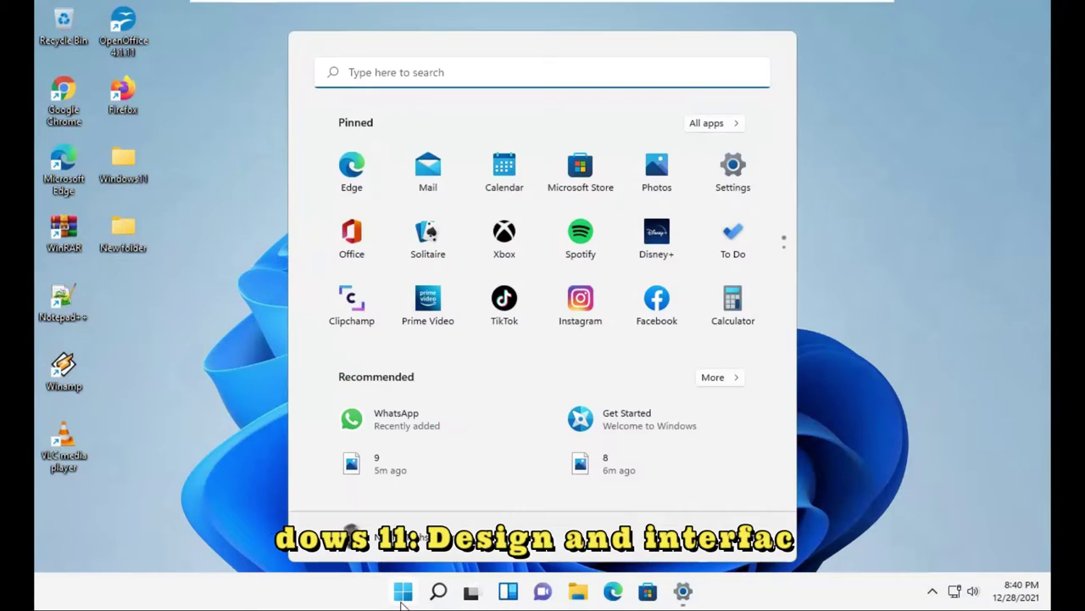
Look through the Start menu's full list of installed apps, return to the pinned apps, and close the Start menu
{"action": "left_click", "coordinate": [412, 585]}
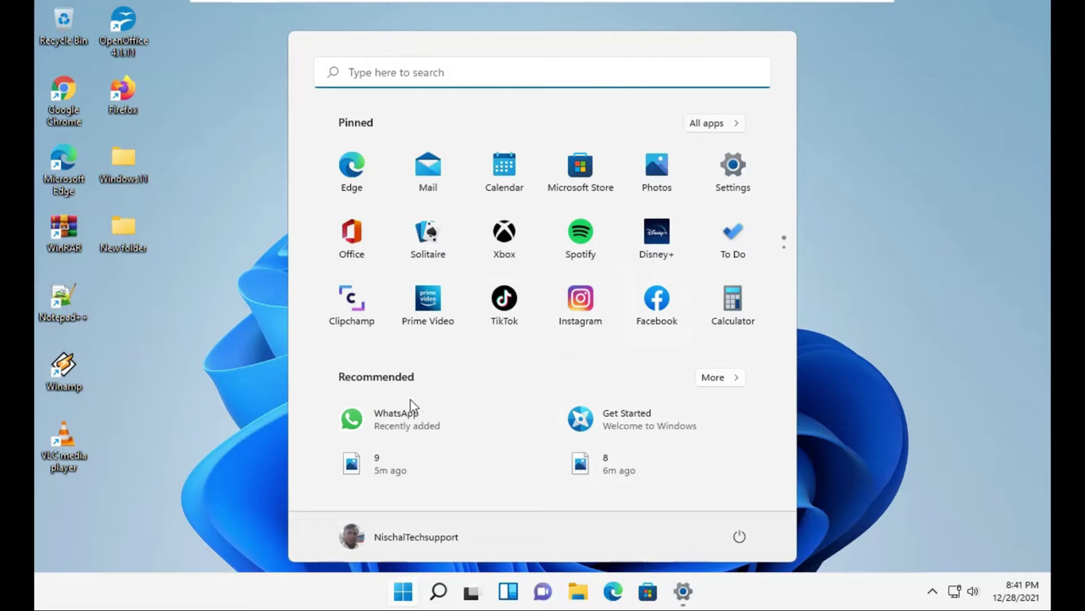
{"action": "left_click", "coordinate": [710, 123]}
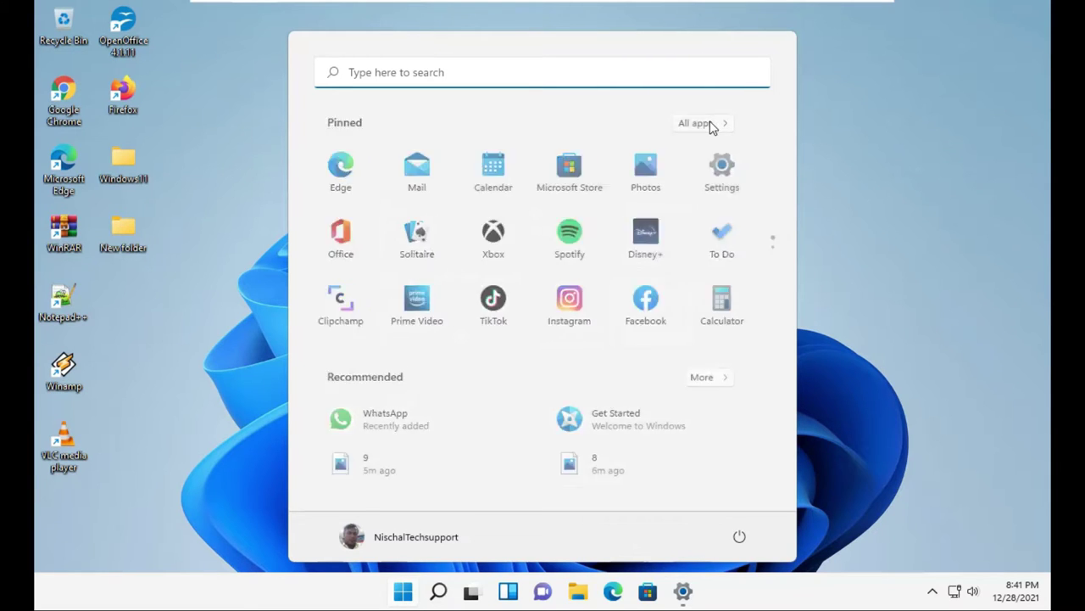
{"action": "scroll", "coordinate": [502, 358], "scroll_direction": "down", "scroll_amount": 3}
{"action": "scroll", "coordinate": [502, 358], "scroll_direction": "down", "scroll_amount": 10}
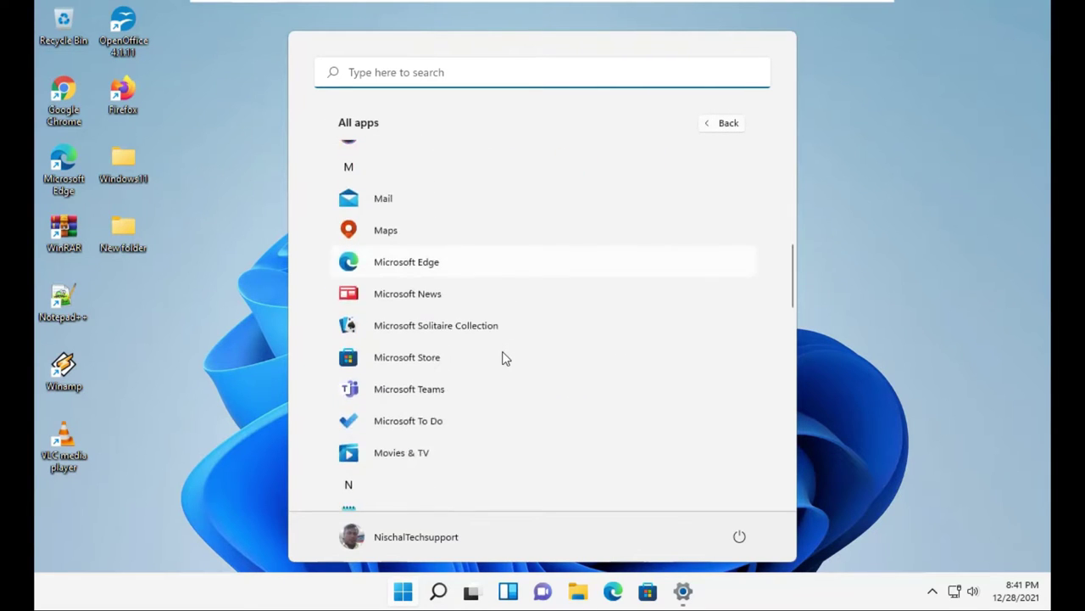
{"action": "scroll", "coordinate": [502, 359], "scroll_direction": "up", "scroll_amount": 8}
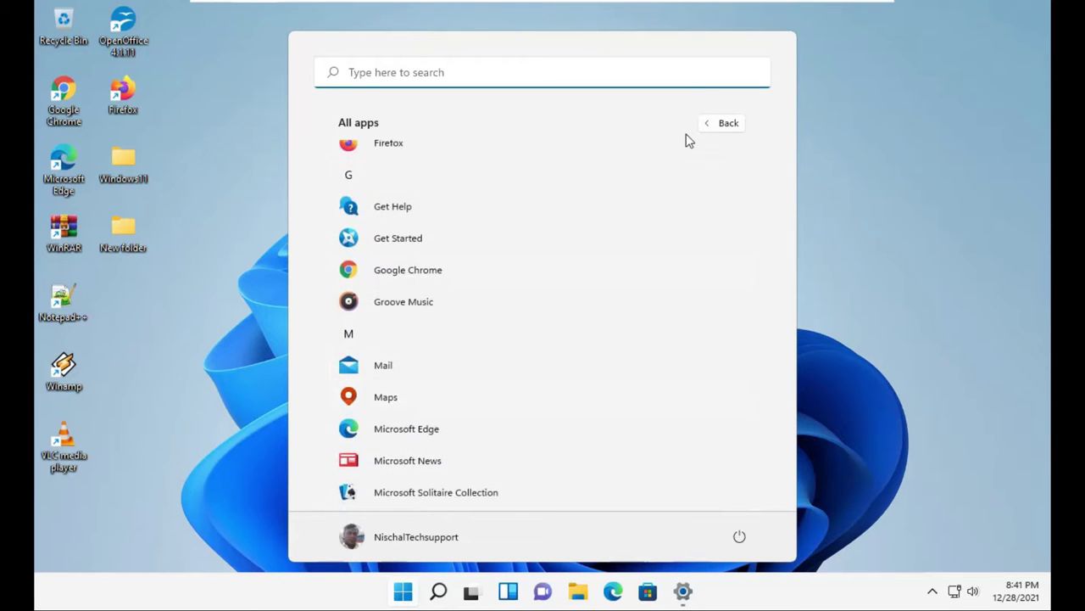
{"action": "left_click", "coordinate": [719, 125]}
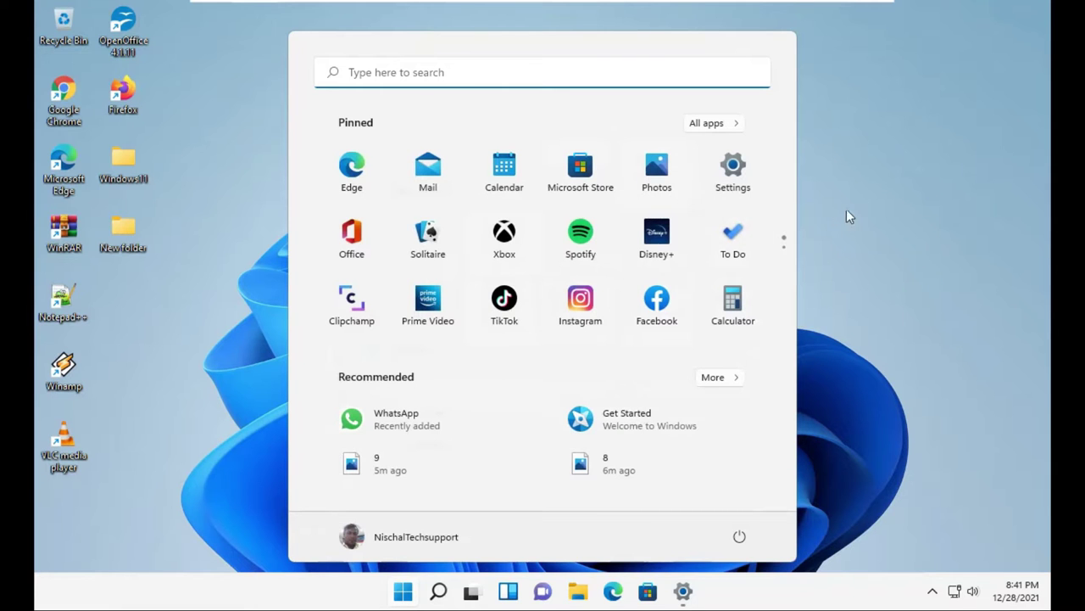
{"action": "left_click", "coordinate": [886, 209]}
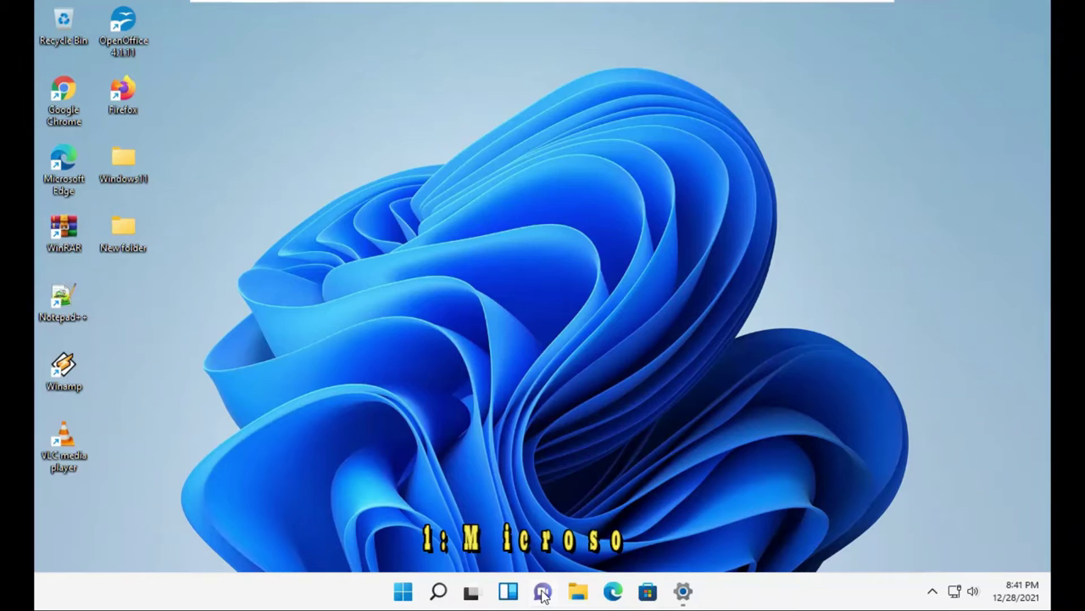
Open the Microsoft Teams chat, continue to its welcome window, and close it
{"action": "left_click", "coordinate": [543, 592]}
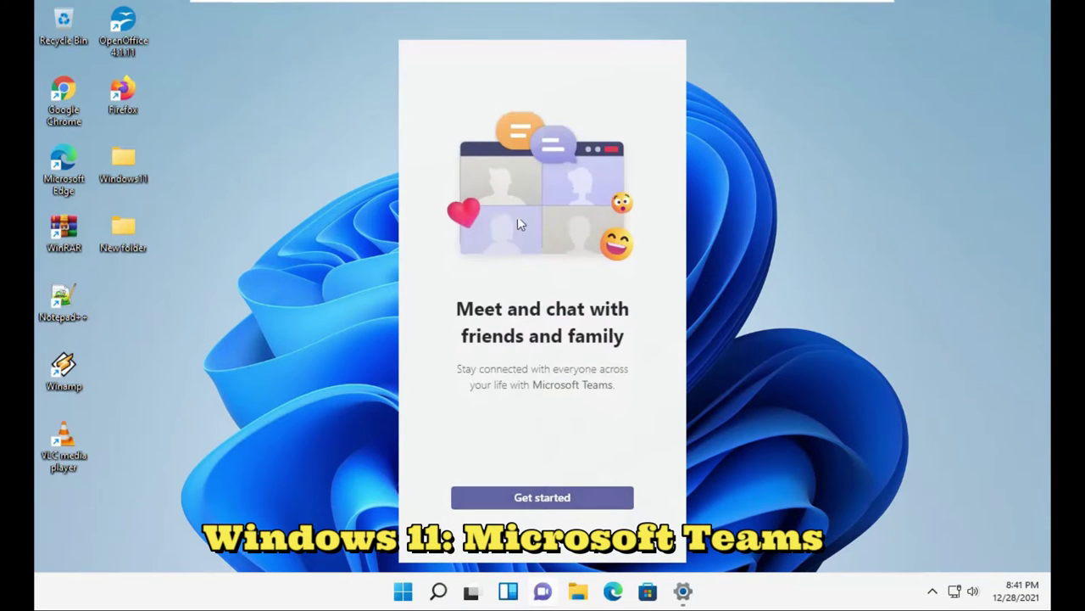
{"action": "left_click", "coordinate": [542, 500]}
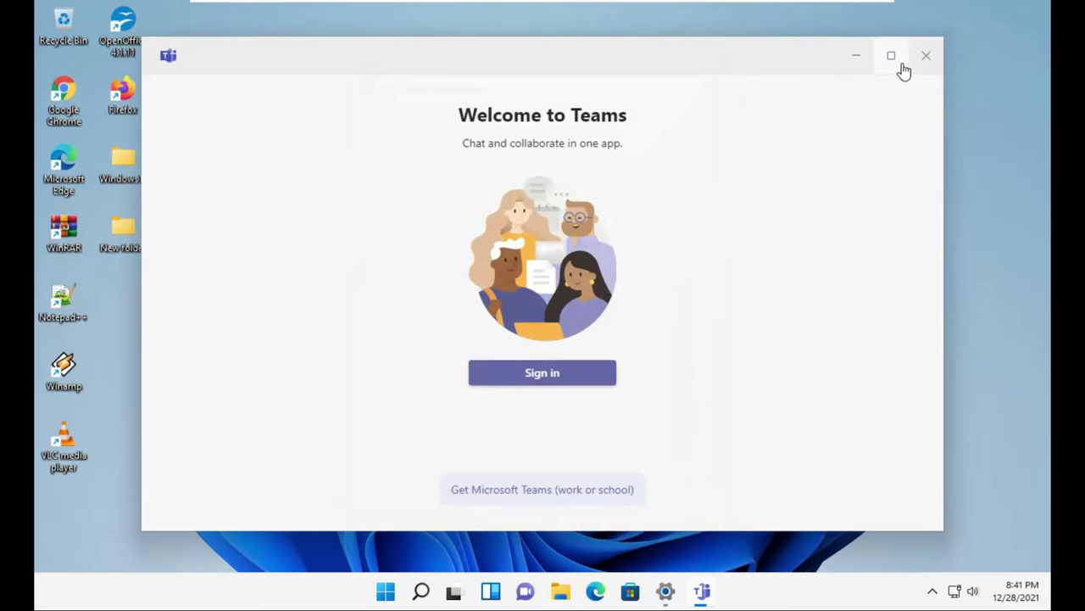
{"action": "left_click", "coordinate": [930, 64]}
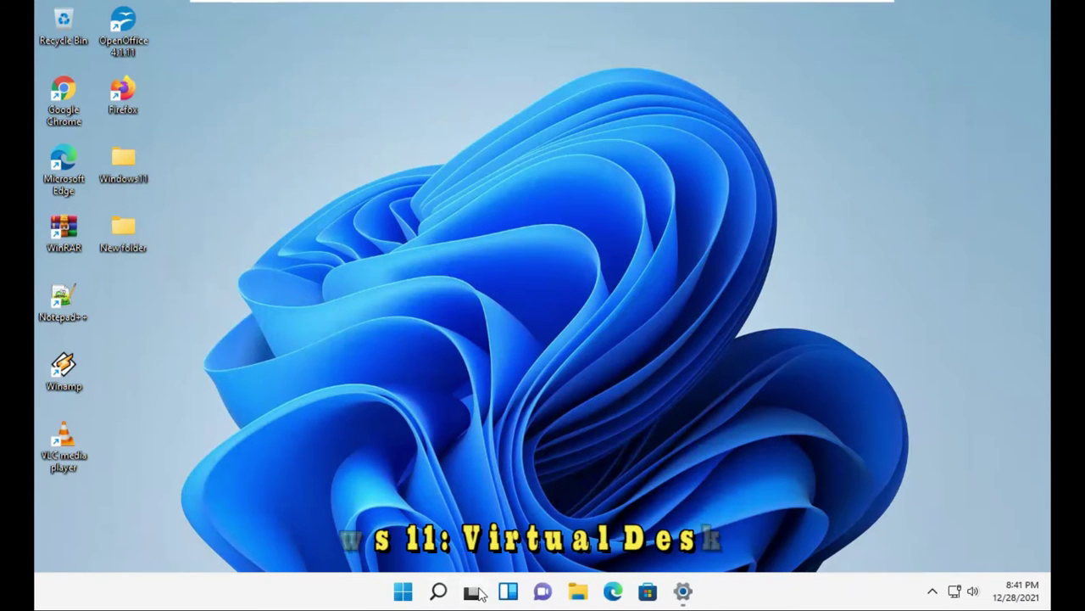
Bring up the virtual desktops overview and add a new desktop
{"action": "mouse_move", "coordinate": [471, 591]}
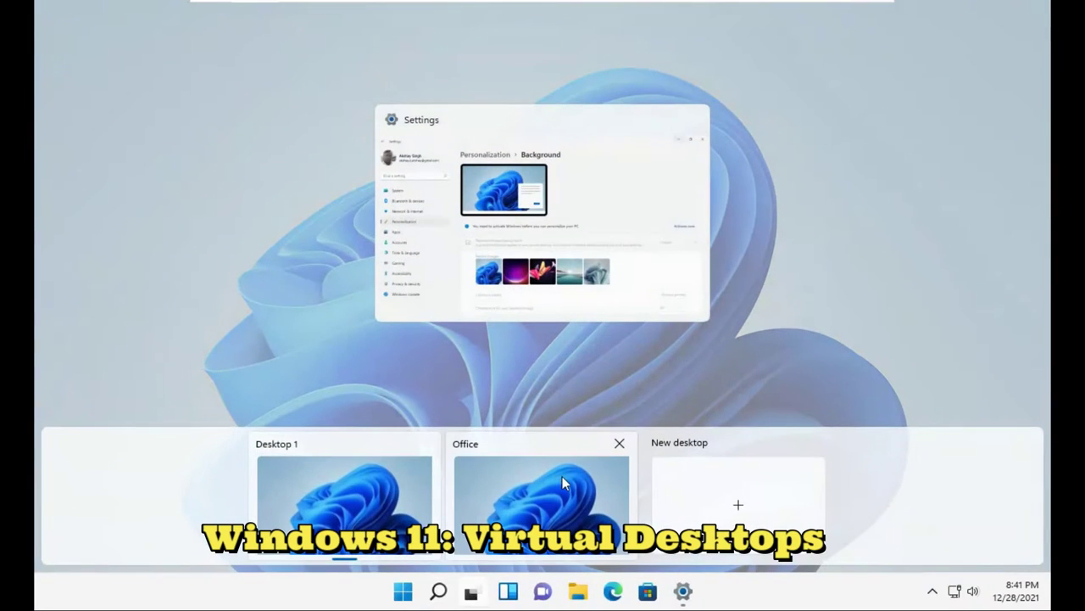
{"action": "left_click", "coordinate": [694, 485]}
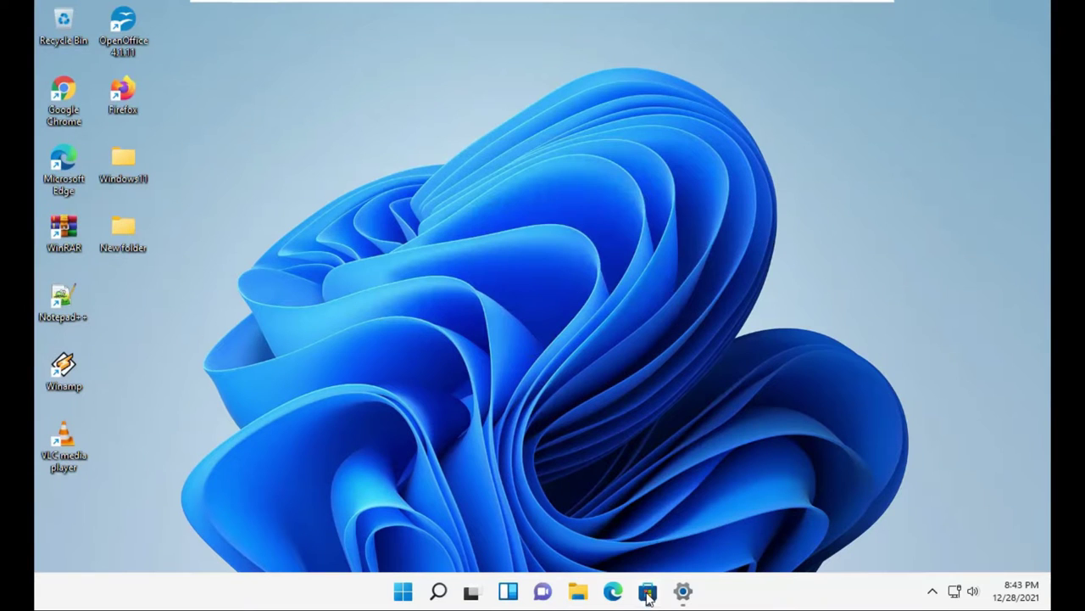
Open Microsoft Store and look over its home page down to the Essential apps collection
{"action": "left_click", "coordinate": [647, 592]}
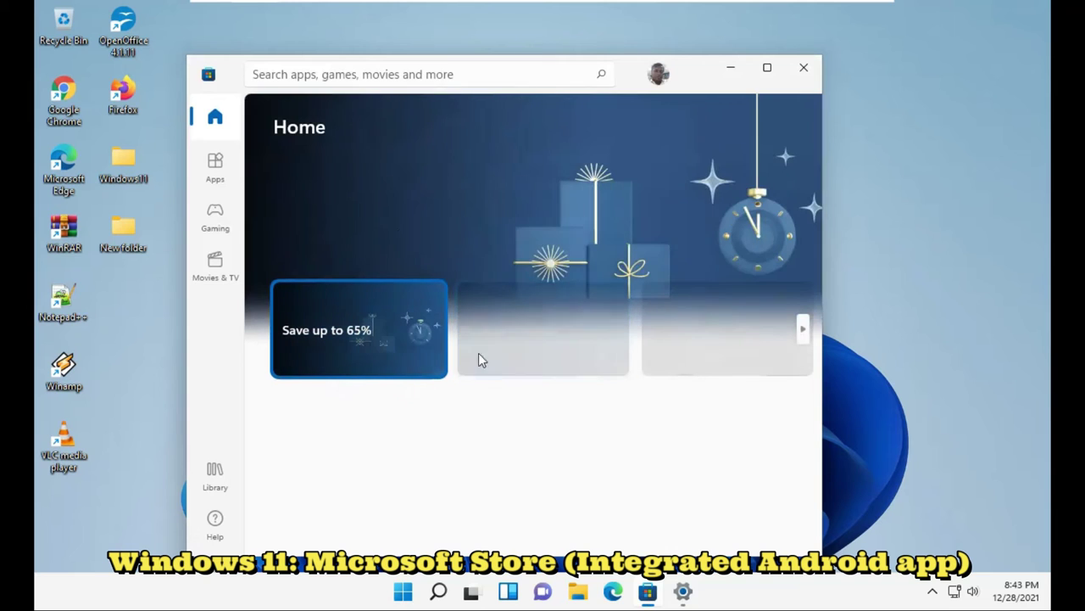
{"action": "scroll", "coordinate": [500, 314], "scroll_direction": "down", "scroll_amount": 6}
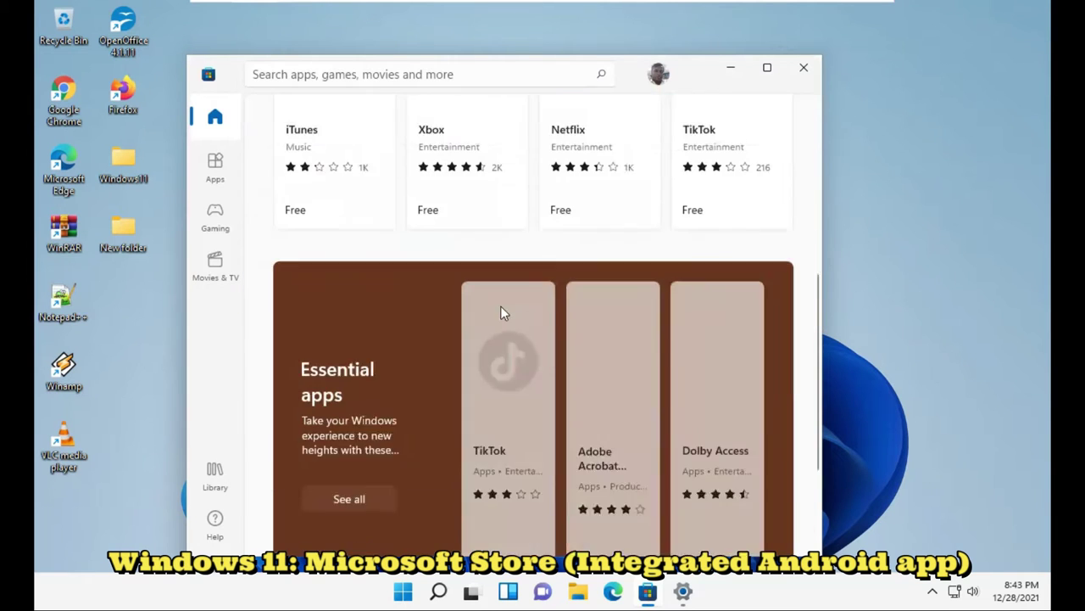
{"action": "scroll", "coordinate": [500, 314], "scroll_direction": "down", "scroll_amount": 3}
{"action": "scroll", "coordinate": [500, 314], "scroll_direction": "up", "scroll_amount": 4}
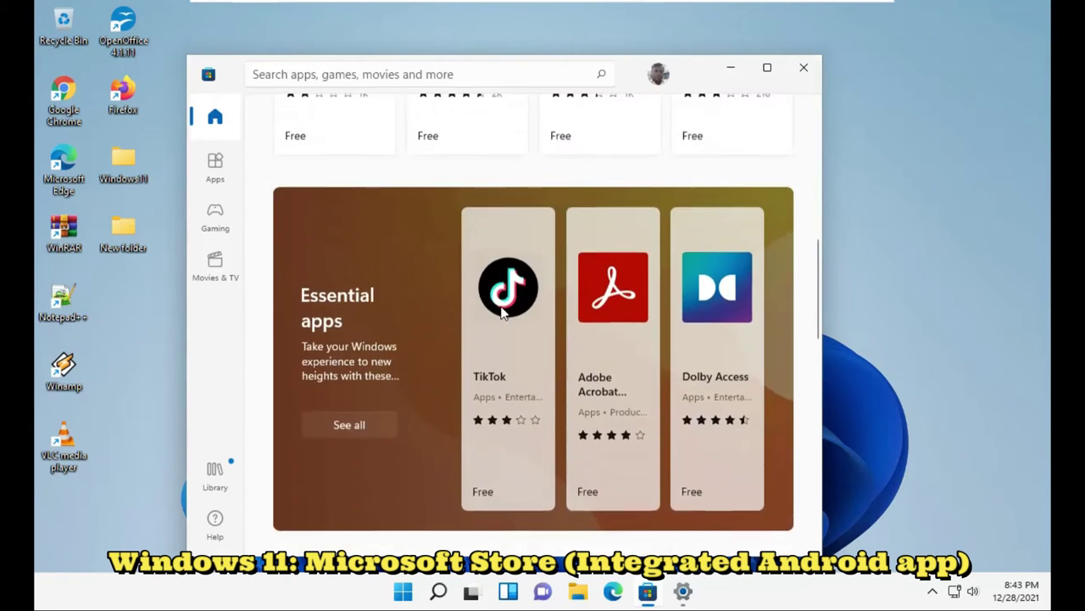
{"action": "scroll", "coordinate": [500, 314], "scroll_direction": "down", "scroll_amount": 1}
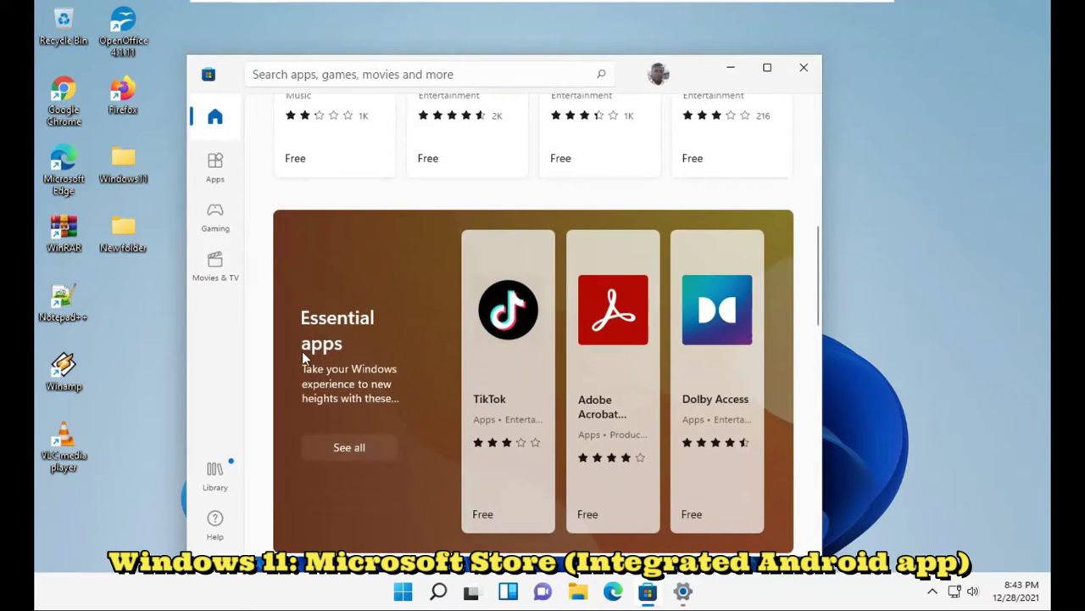
Show the full Essential apps collection and look through the apps it offers
{"action": "left_click", "coordinate": [356, 447]}
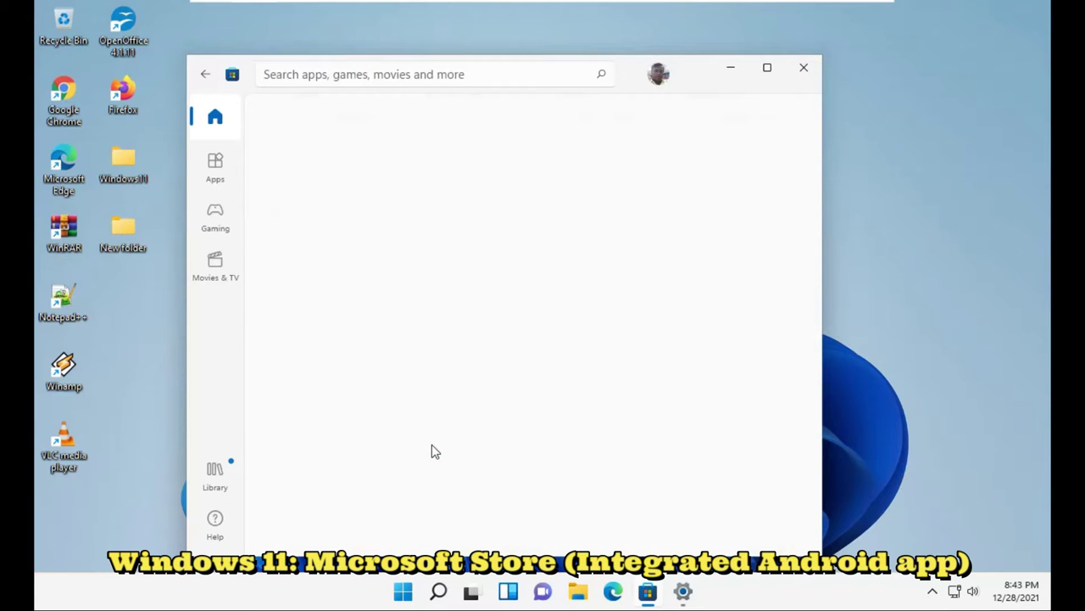
{"action": "scroll", "coordinate": [433, 451], "scroll_direction": "down", "scroll_amount": 5}
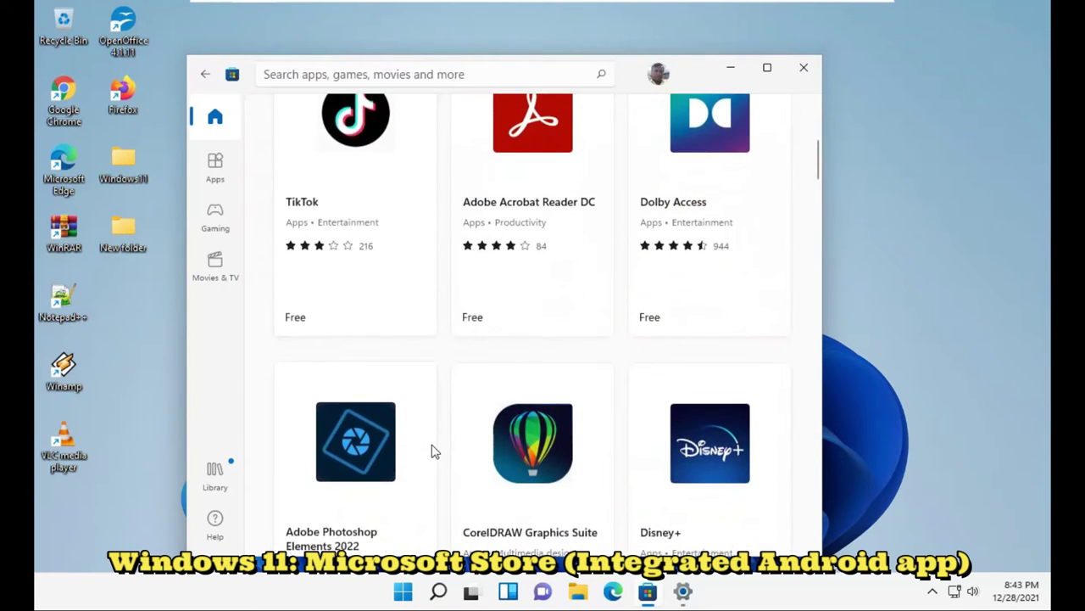
{"action": "scroll", "coordinate": [432, 451], "scroll_direction": "down", "scroll_amount": 6}
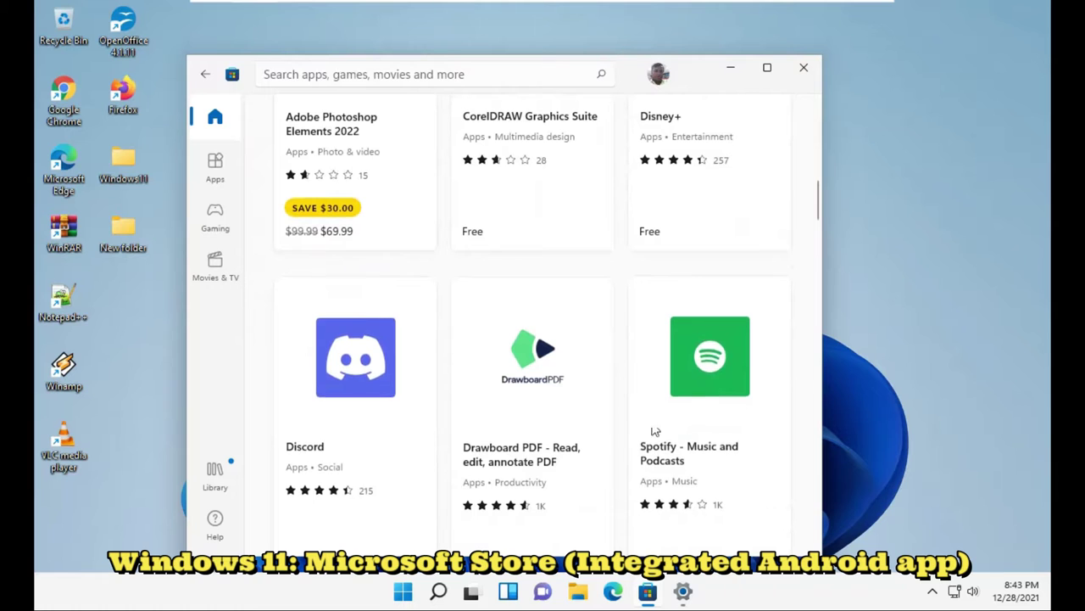
{"action": "scroll", "coordinate": [621, 433], "scroll_direction": "down", "scroll_amount": 5}
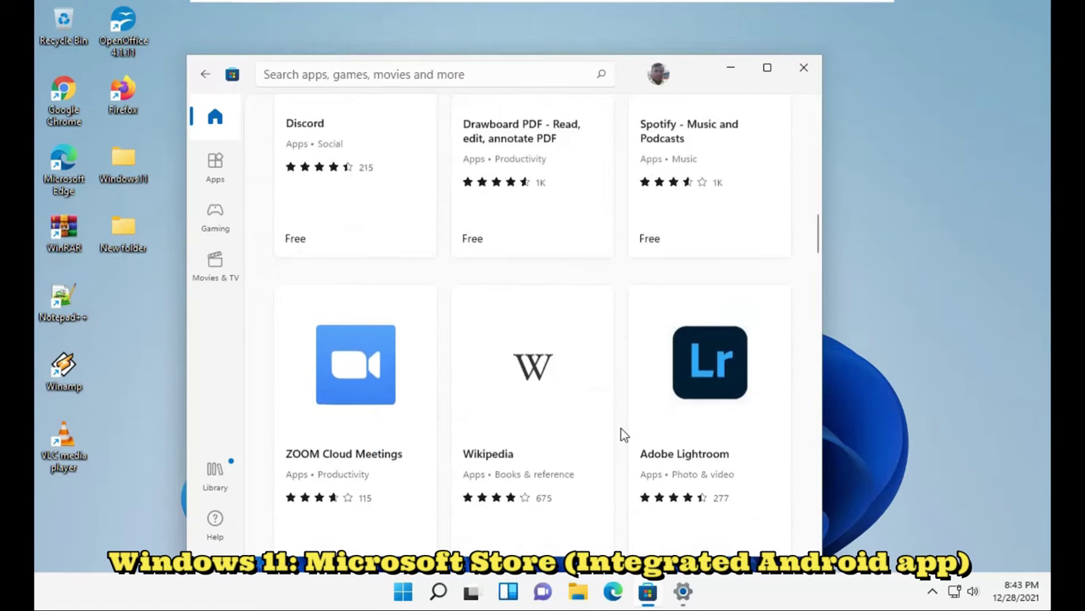
{"action": "scroll", "coordinate": [621, 427], "scroll_direction": "up", "scroll_amount": 9}
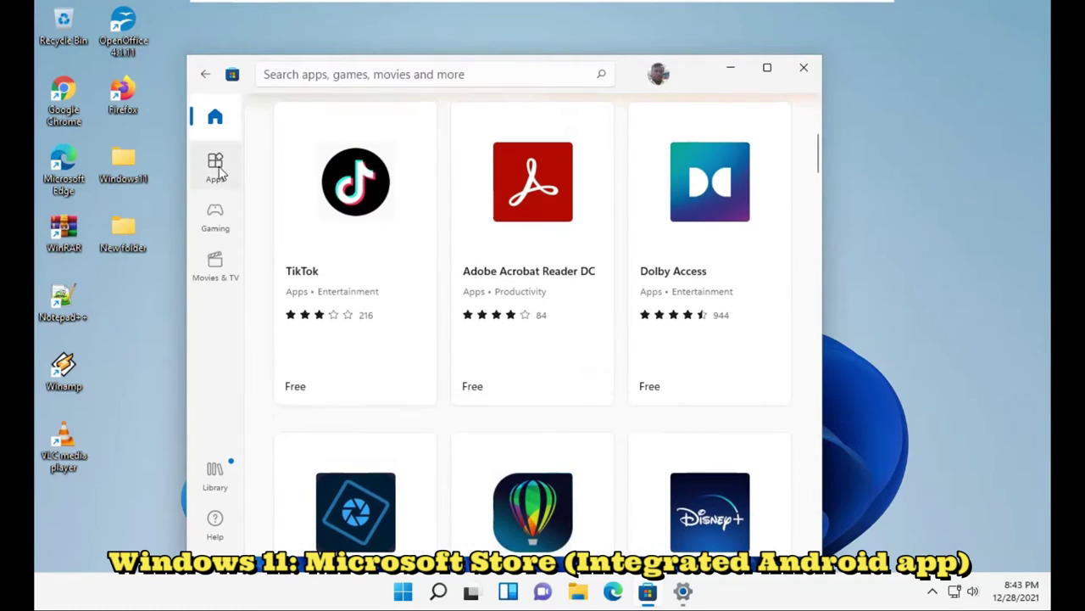
Look through the store's Apps section and the Gaming section down to the top paid games
{"action": "left_click", "coordinate": [217, 168]}
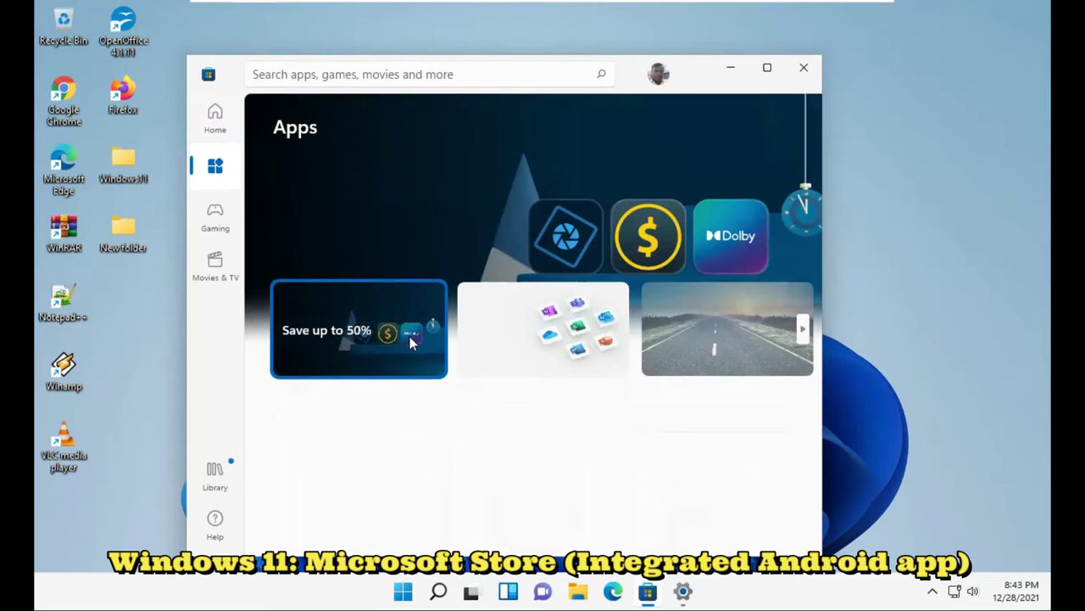
{"action": "scroll", "coordinate": [412, 343], "scroll_direction": "down", "scroll_amount": 5}
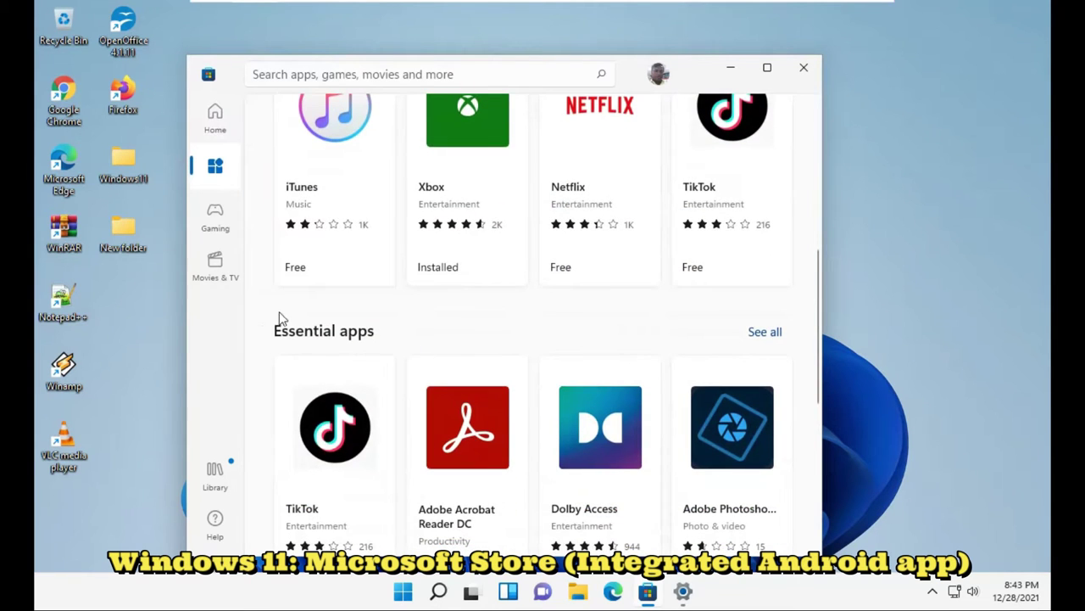
{"action": "left_click", "coordinate": [216, 219]}
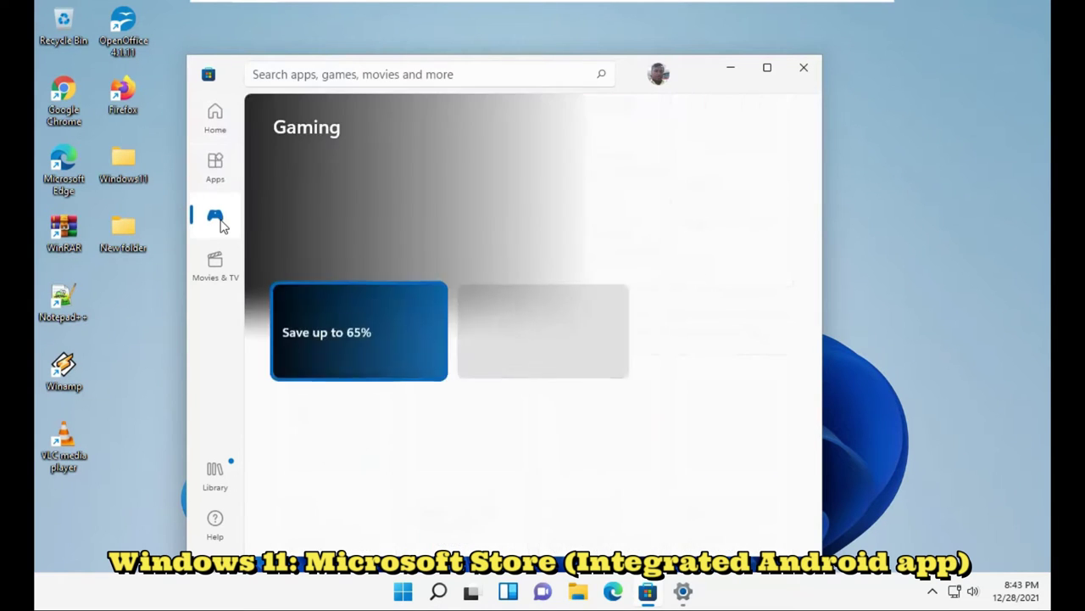
{"action": "scroll", "coordinate": [471, 424], "scroll_direction": "down", "scroll_amount": 3}
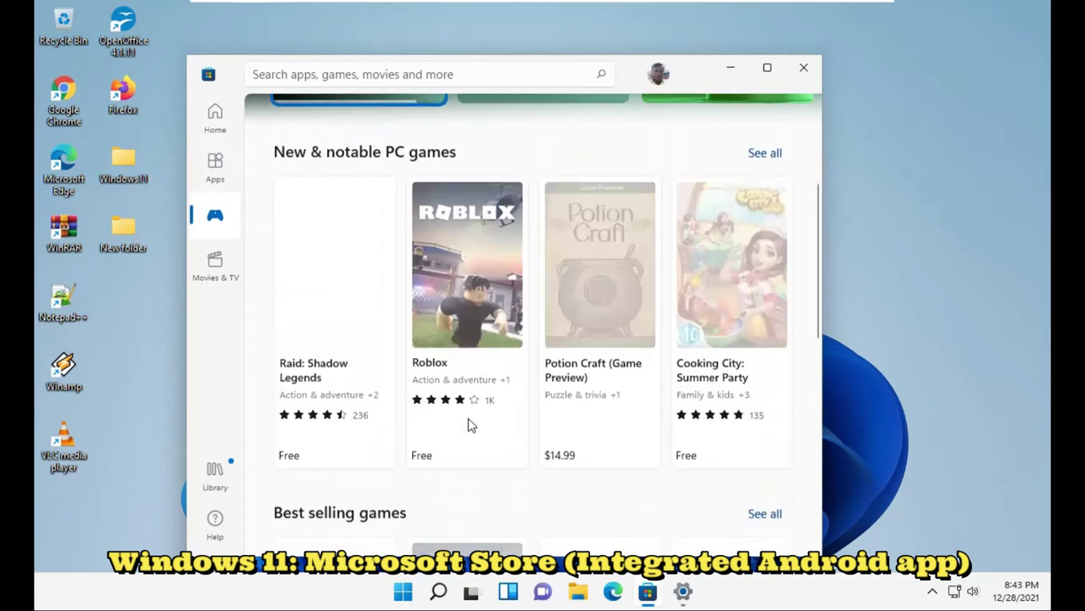
{"action": "scroll", "coordinate": [471, 424], "scroll_direction": "down", "scroll_amount": 2}
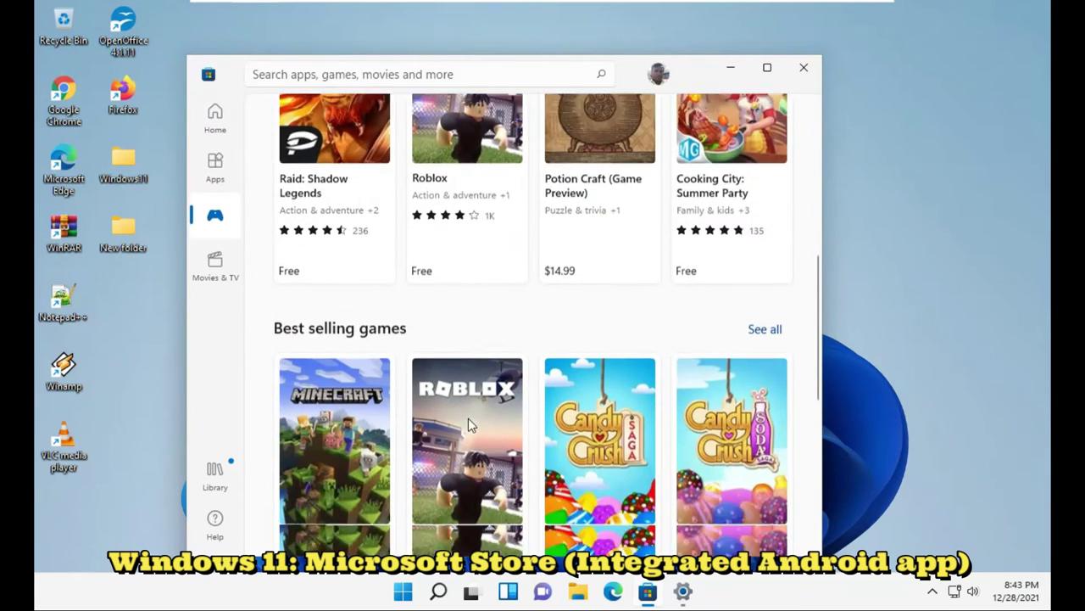
{"action": "scroll", "coordinate": [468, 419], "scroll_direction": "down", "scroll_amount": 5}
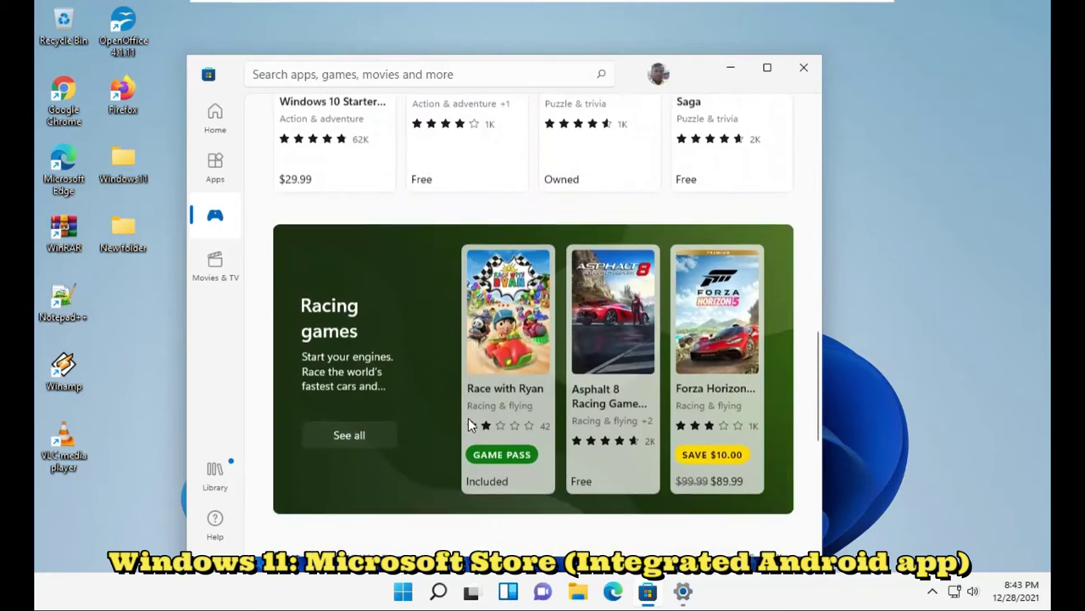
{"action": "scroll", "coordinate": [471, 424], "scroll_direction": "down", "scroll_amount": 3}
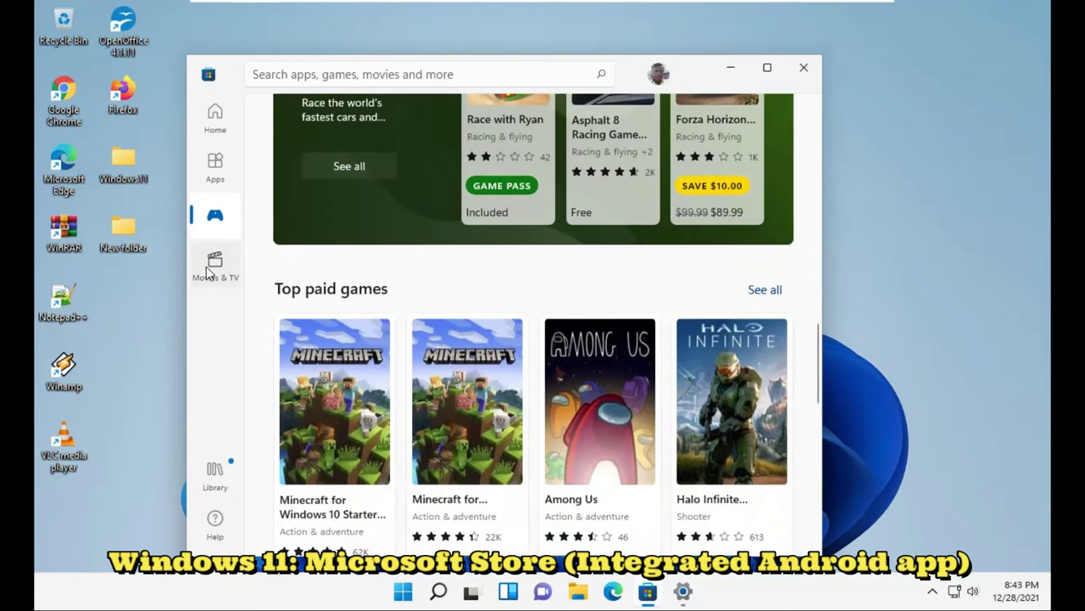
Look through the store's Movies & TV section down to the video streaming apps, and close Microsoft Store
{"action": "left_click", "coordinate": [212, 264]}
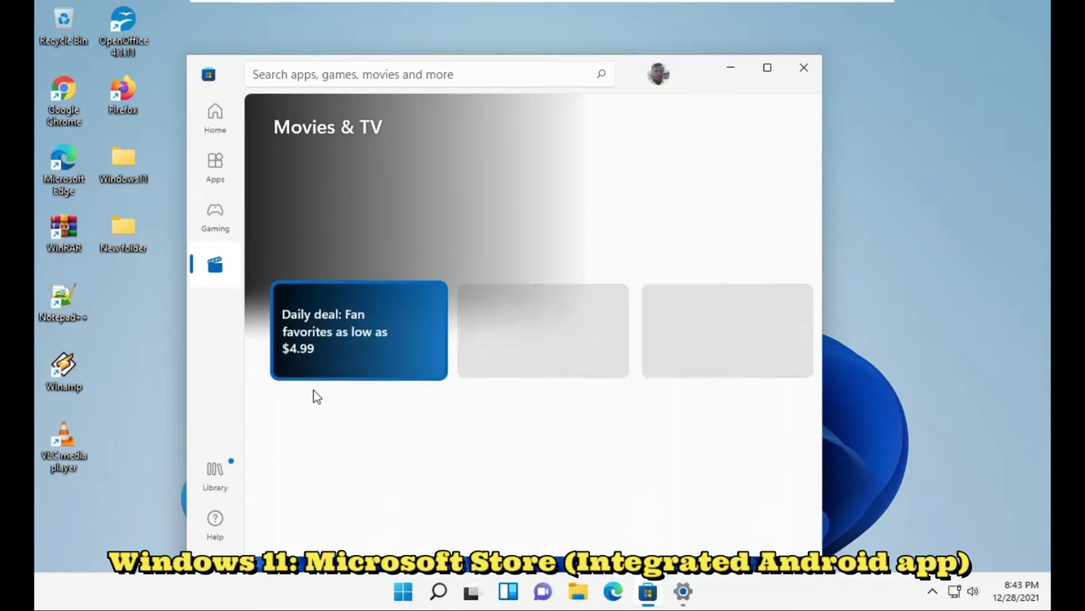
{"action": "scroll", "coordinate": [465, 424], "scroll_direction": "down", "scroll_amount": 7}
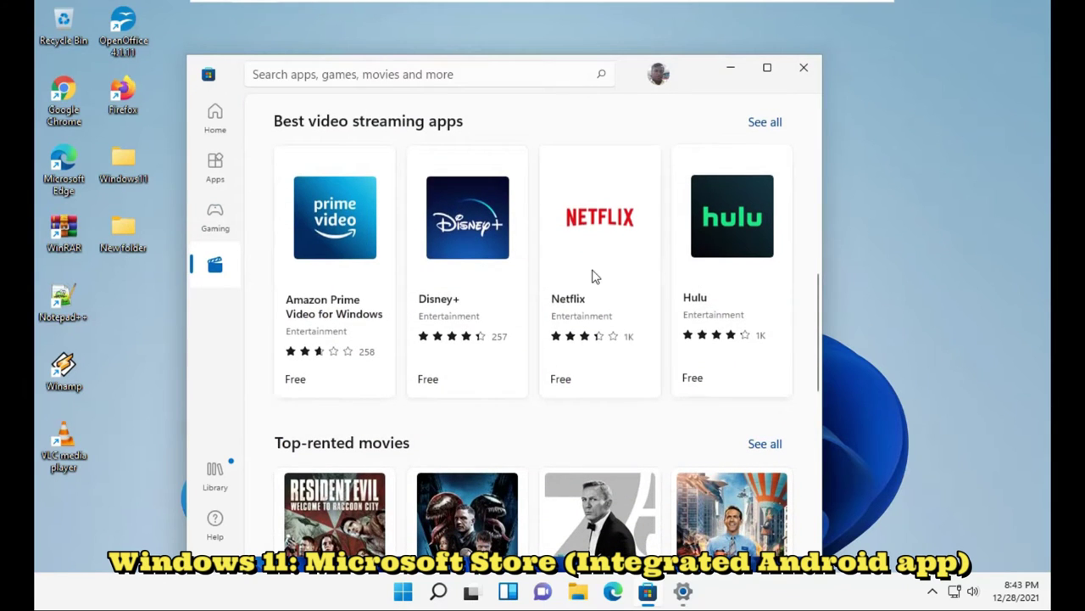
{"action": "left_click", "coordinate": [804, 69]}
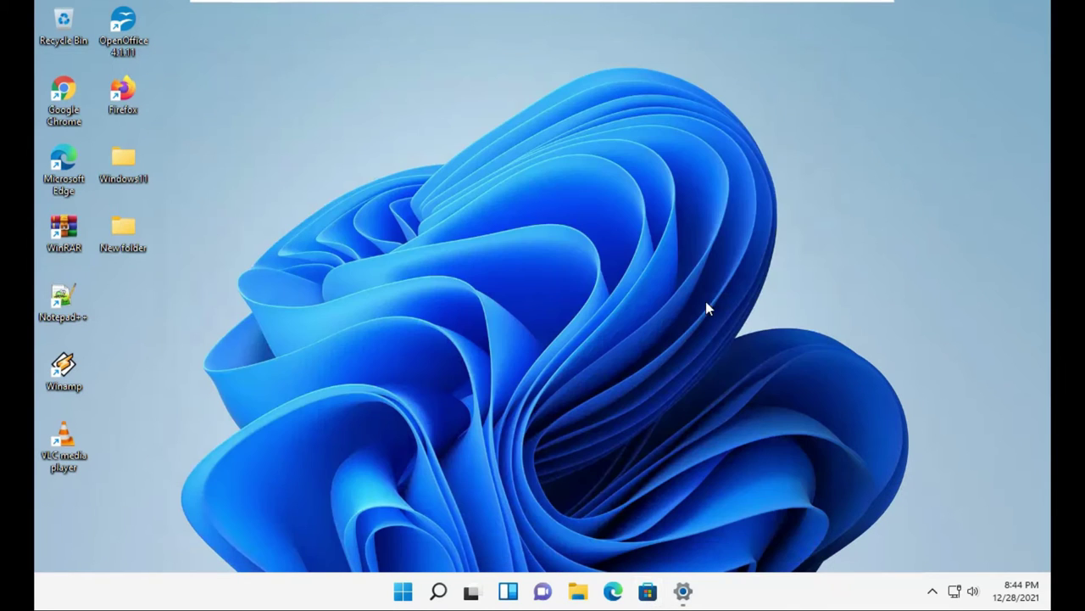
Open the widgets board and look over its widgets and news feed
{"action": "left_click", "coordinate": [513, 594]}
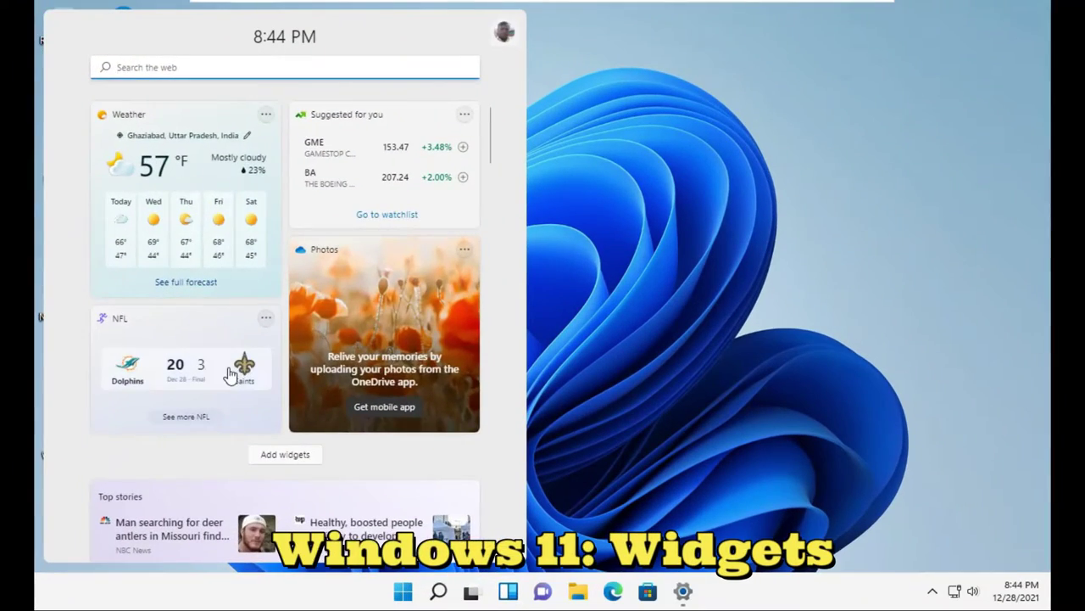
{"action": "scroll", "coordinate": [416, 361], "scroll_direction": "down", "scroll_amount": 10}
{"action": "scroll", "coordinate": [230, 375], "scroll_direction": "up", "scroll_amount": 8}
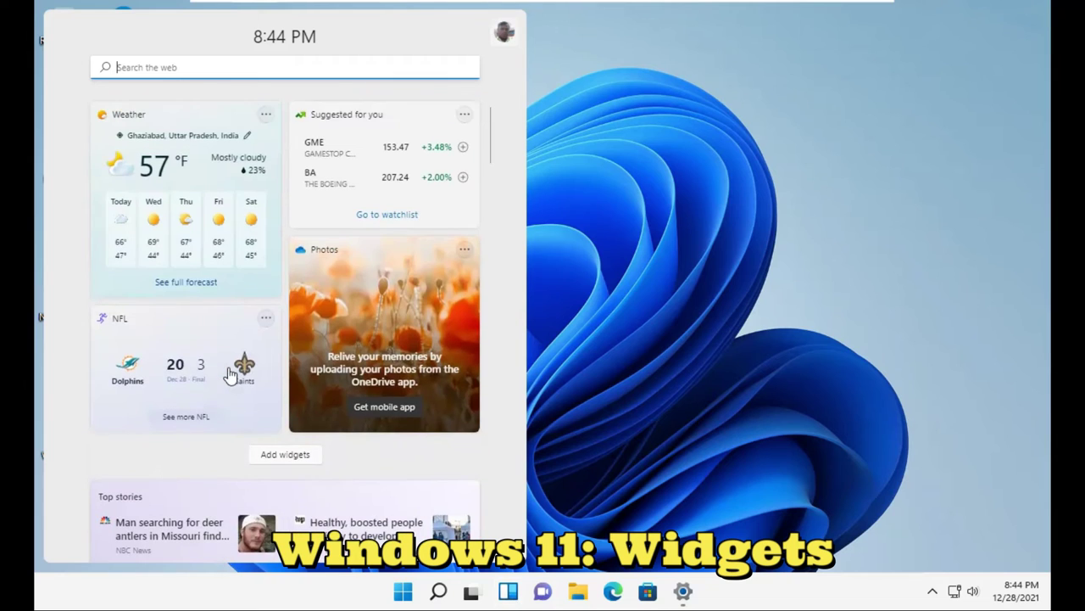
Open the widget settings and review which widgets can be added to the board
{"action": "left_click", "coordinate": [268, 456]}
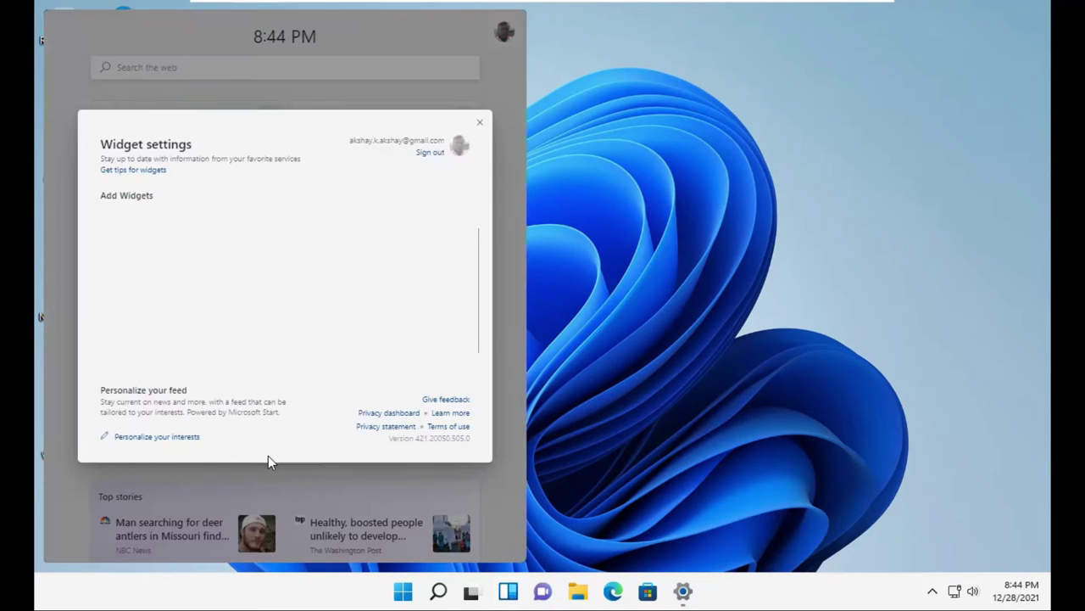
{"action": "scroll", "coordinate": [169, 329], "scroll_direction": "down", "scroll_amount": 2}
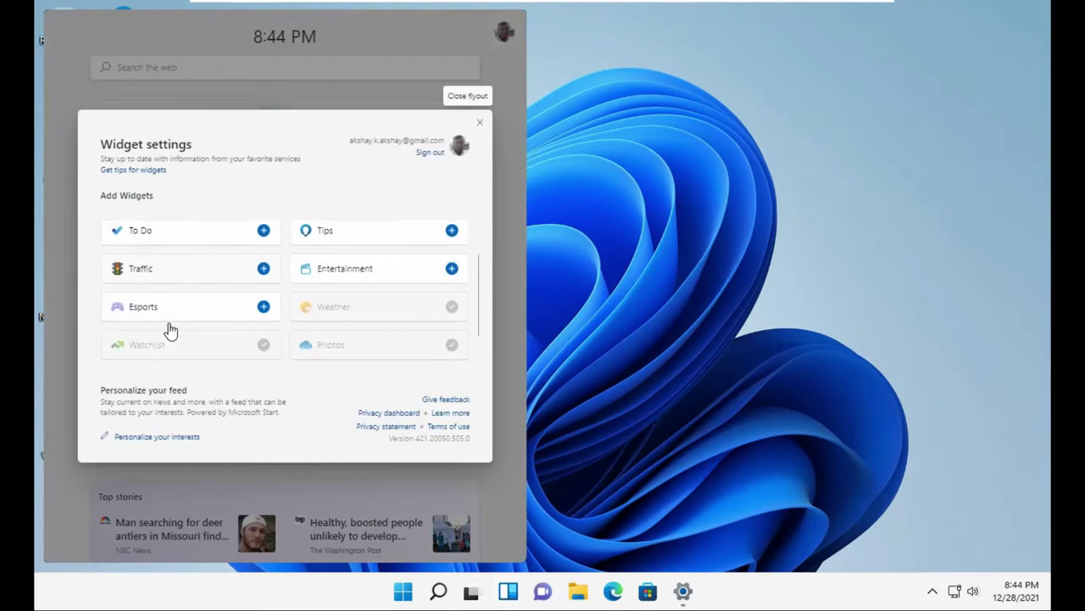
{"action": "scroll", "coordinate": [170, 329], "scroll_direction": "up", "scroll_amount": 1}
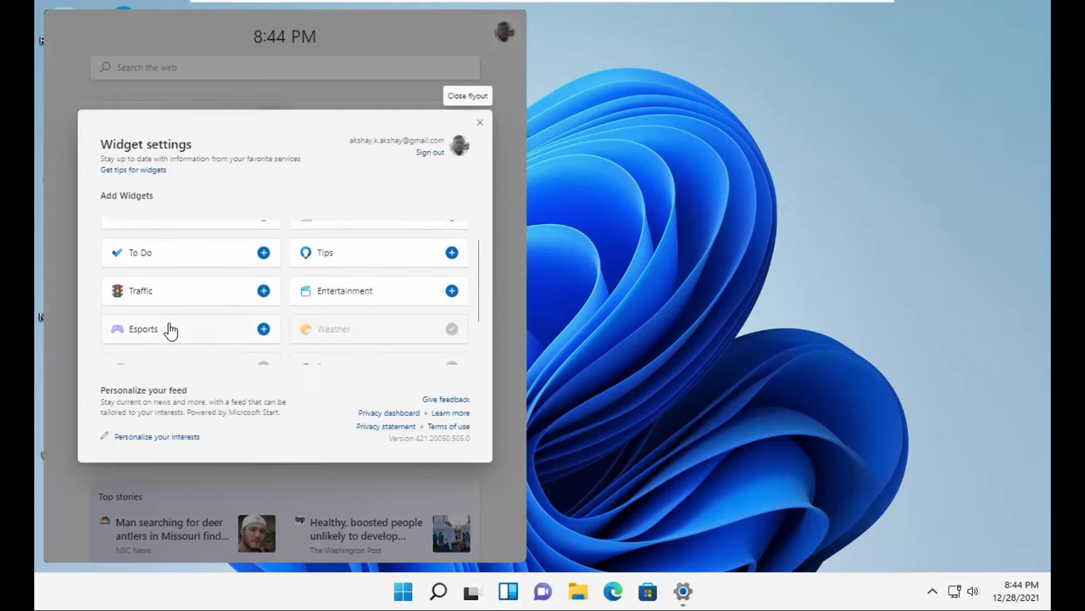
Finish reviewing the widgets that can be added, and close the widget settings and the widgets board
{"action": "scroll", "coordinate": [169, 327], "scroll_direction": "down", "scroll_amount": 1}
{"action": "scroll", "coordinate": [170, 327], "scroll_direction": "up", "scroll_amount": 2}
{"action": "key", "text": "Escape"}
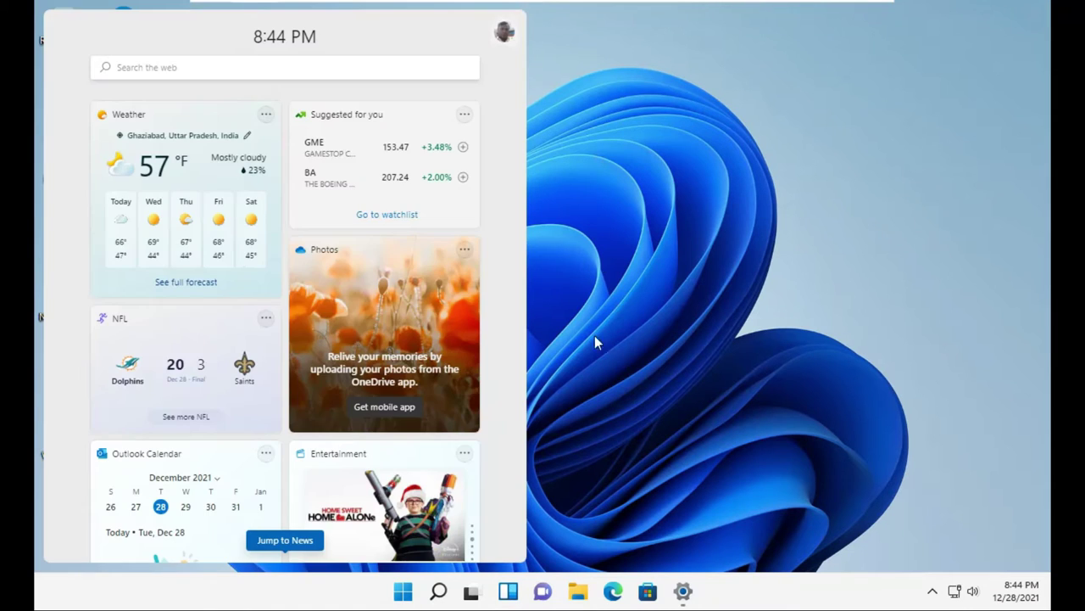
{"action": "left_click", "coordinate": [580, 251]}
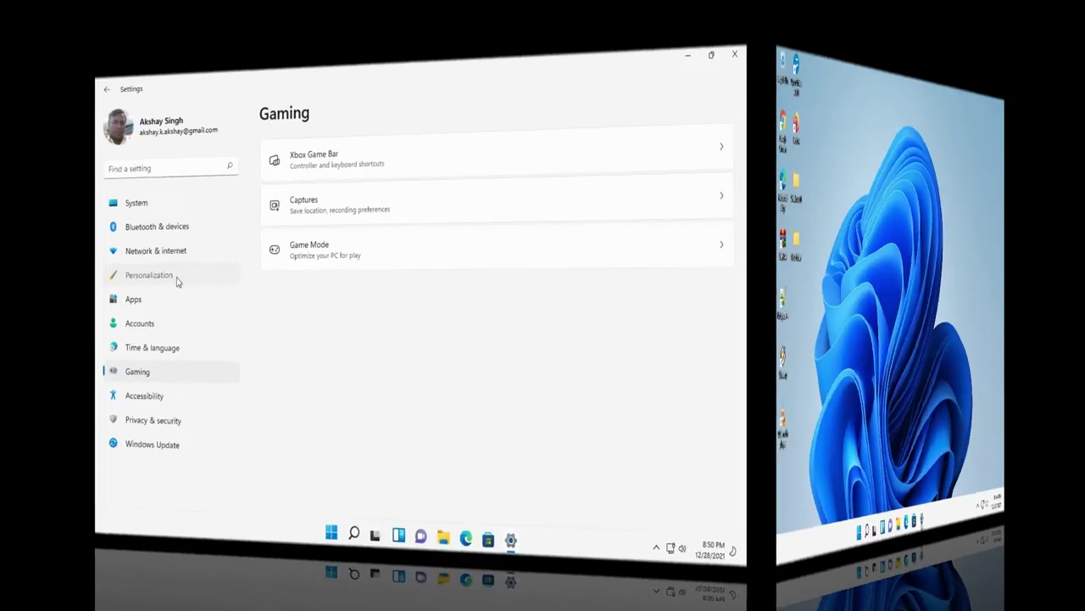
Open the Taskbar page of the Personalization settings and look through its taskbar item and corner icon options
{"action": "left_click", "coordinate": [160, 269]}
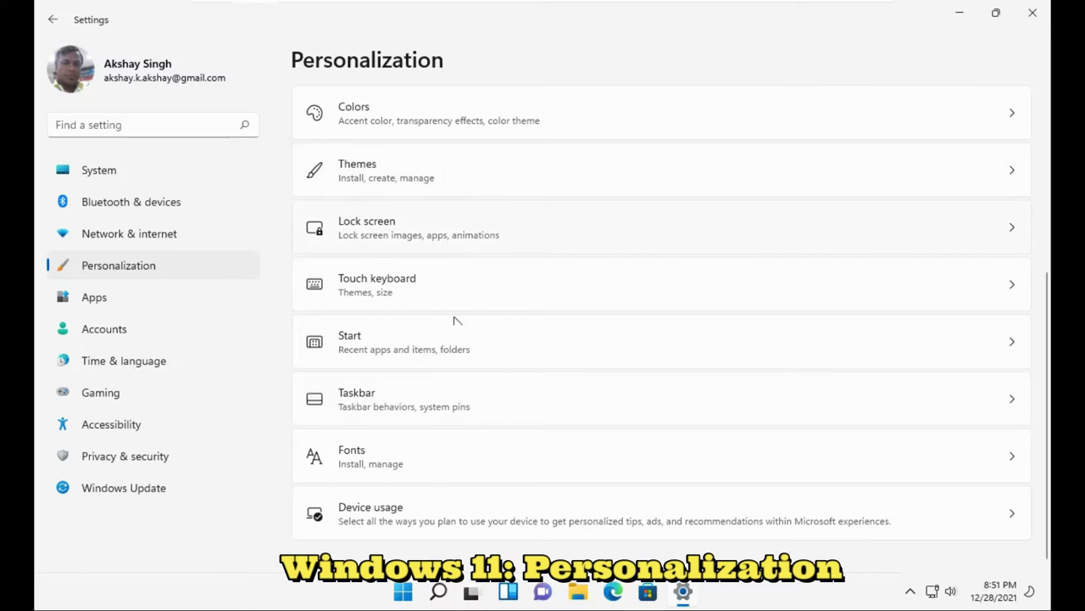
{"action": "left_click", "coordinate": [452, 417]}
{"action": "scroll", "coordinate": [455, 400], "scroll_direction": "down", "scroll_amount": 2}
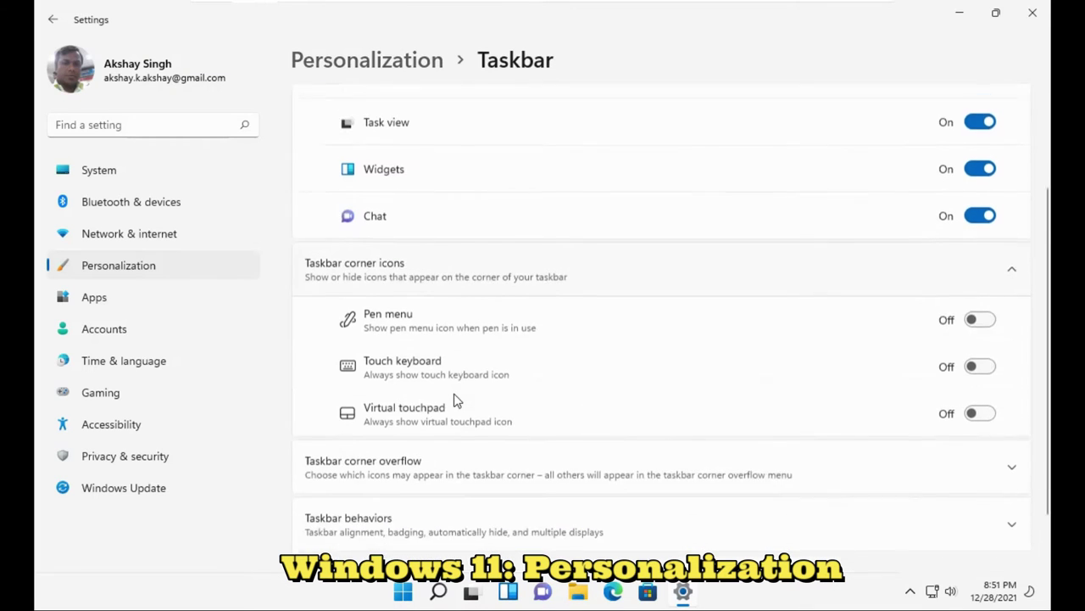
{"action": "scroll", "coordinate": [455, 400], "scroll_direction": "down", "scroll_amount": 1}
{"action": "scroll", "coordinate": [456, 400], "scroll_direction": "up", "scroll_amount": 3}
{"action": "scroll", "coordinate": [455, 400], "scroll_direction": "down", "scroll_amount": 3}
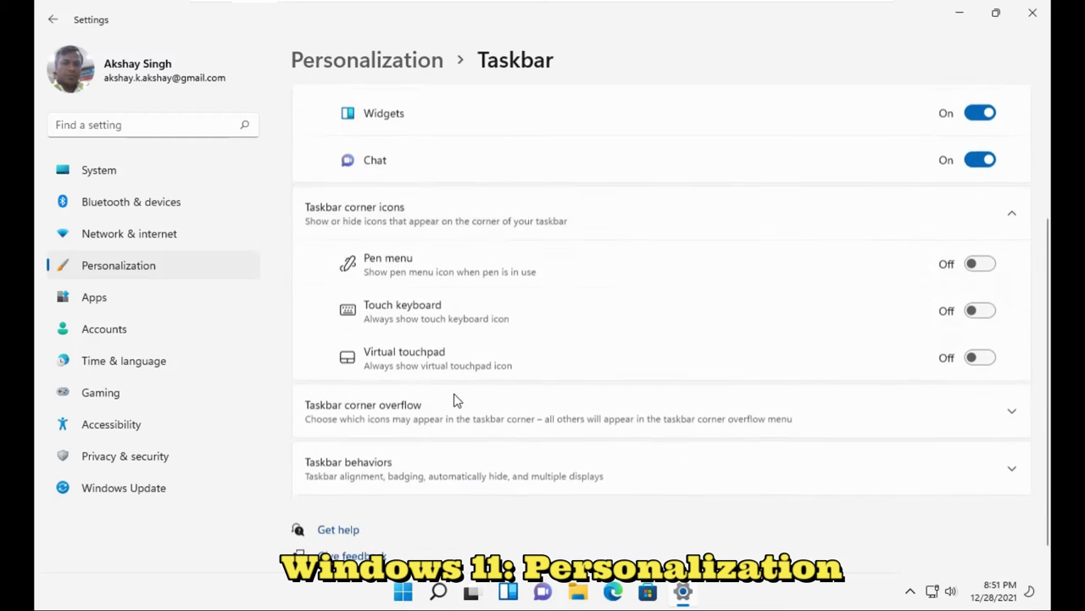
{"action": "scroll", "coordinate": [455, 400], "scroll_direction": "down", "scroll_amount": 1}
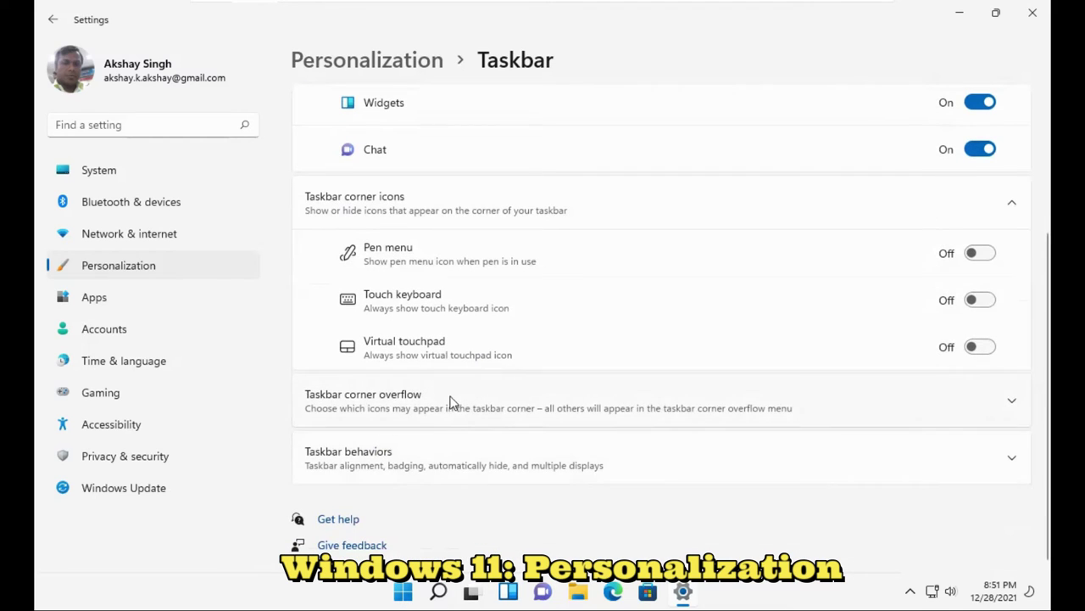
Expand the taskbar corner overflow settings, review which icons can be shown, and collapse them again
{"action": "left_click", "coordinate": [731, 411]}
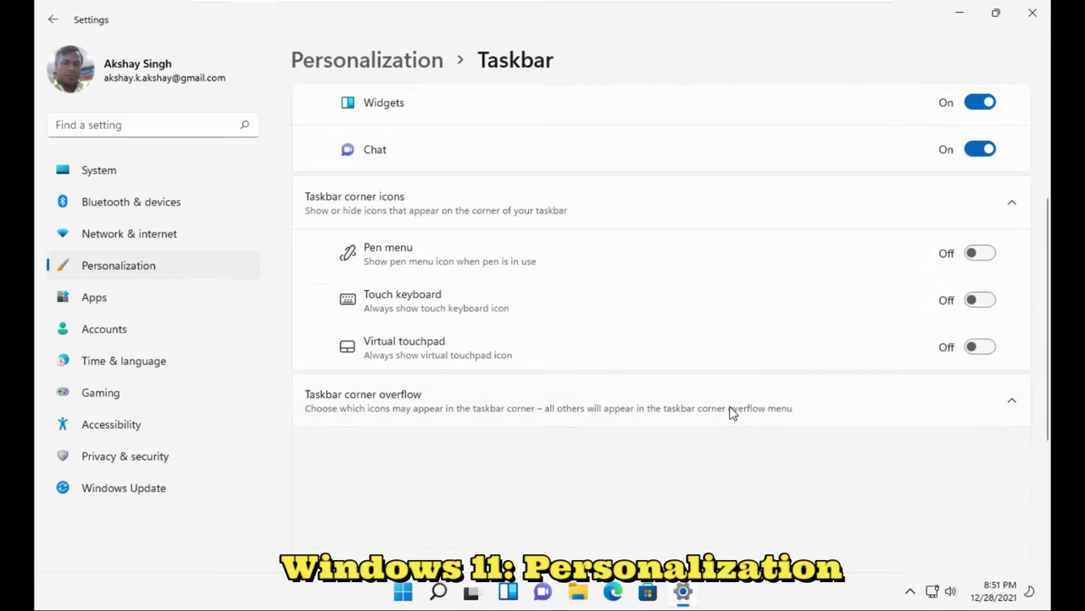
{"action": "left_click", "coordinate": [731, 411]}
{"action": "left_click", "coordinate": [731, 411]}
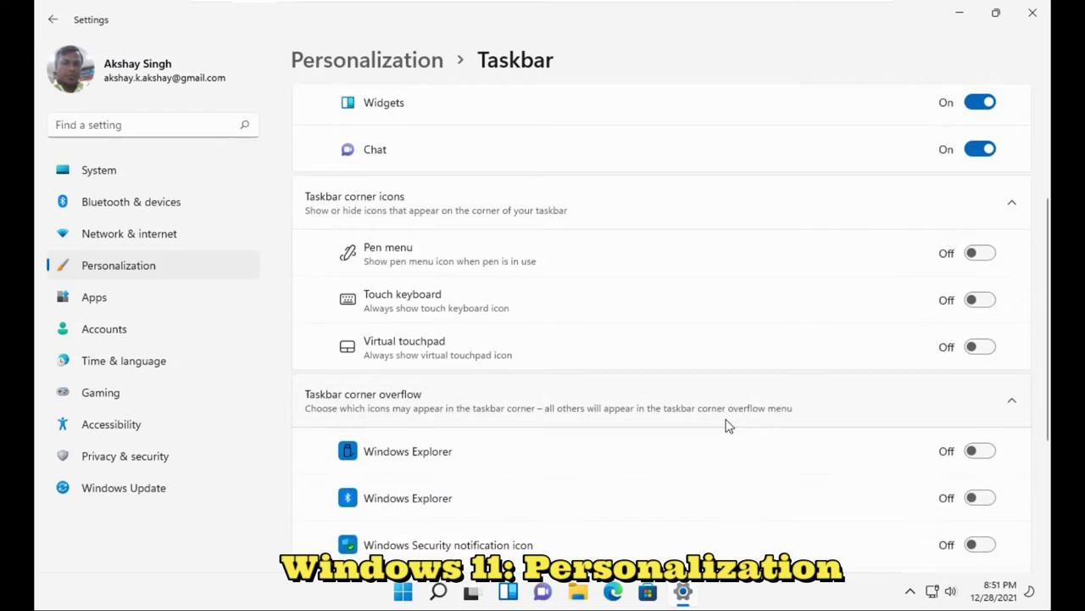
{"action": "scroll", "coordinate": [730, 410], "scroll_direction": "down", "scroll_amount": 3}
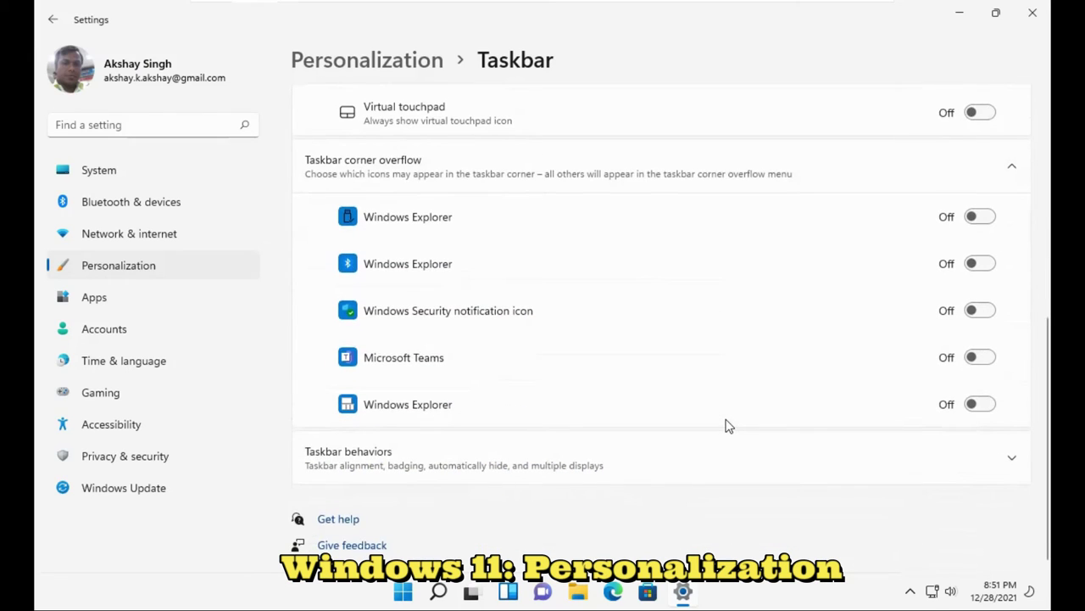
{"action": "scroll", "coordinate": [728, 424], "scroll_direction": "up", "scroll_amount": 2}
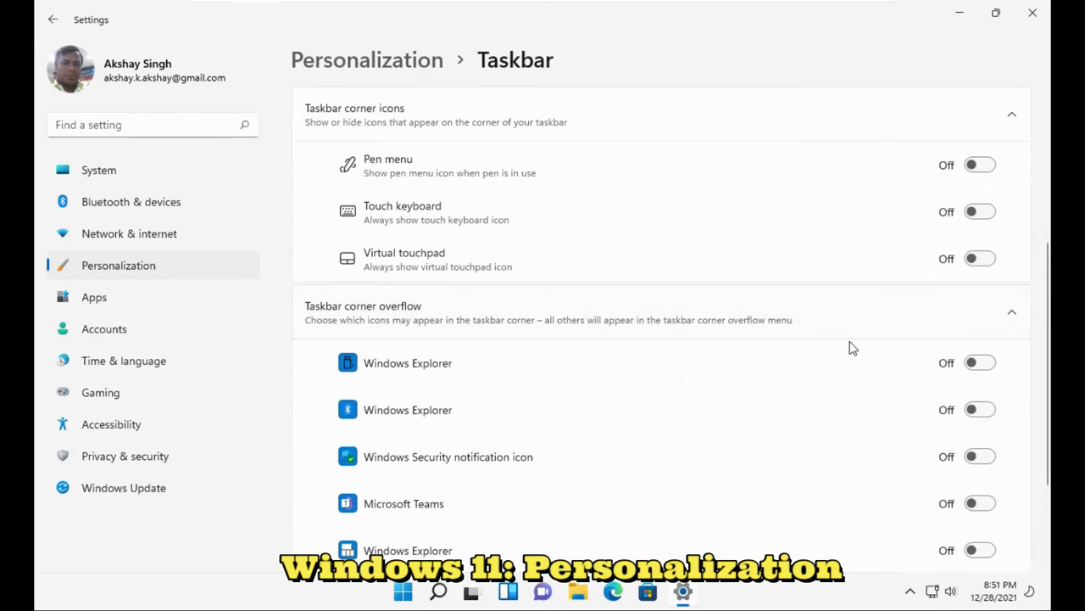
{"action": "left_click", "coordinate": [954, 317]}
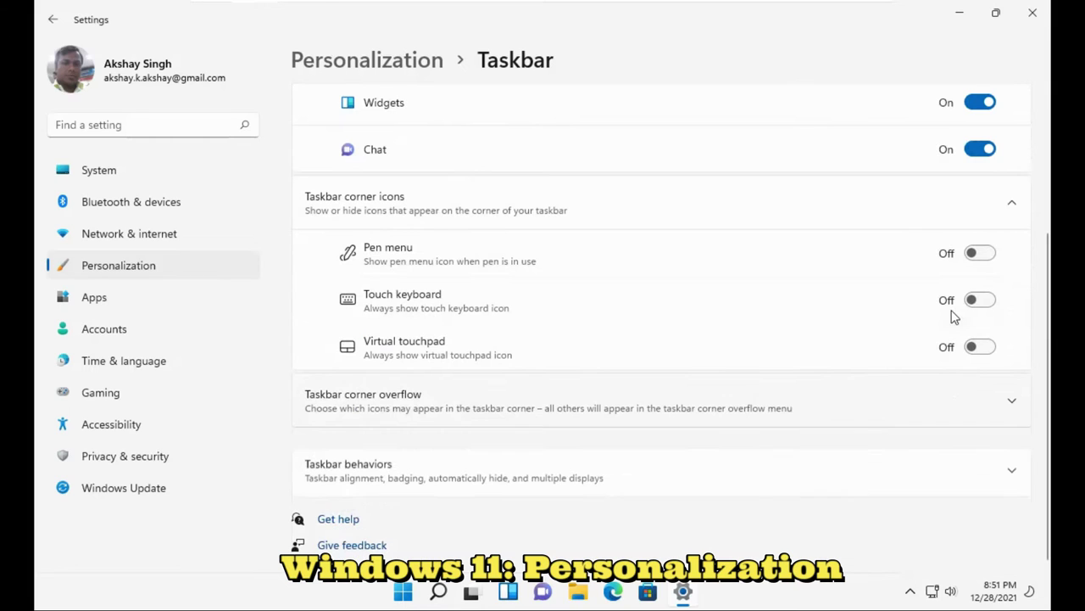
Under the taskbar behaviors, set the taskbar alignment to Left and return it to Center
{"action": "left_click", "coordinate": [853, 465]}
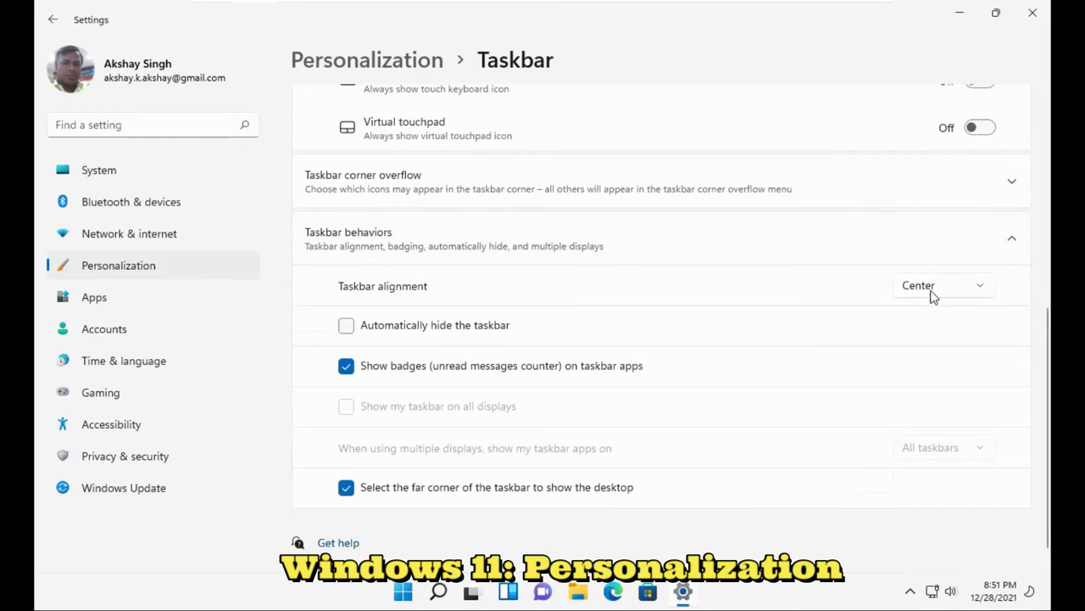
{"action": "left_click", "coordinate": [933, 288]}
{"action": "left_click", "coordinate": [928, 265]}
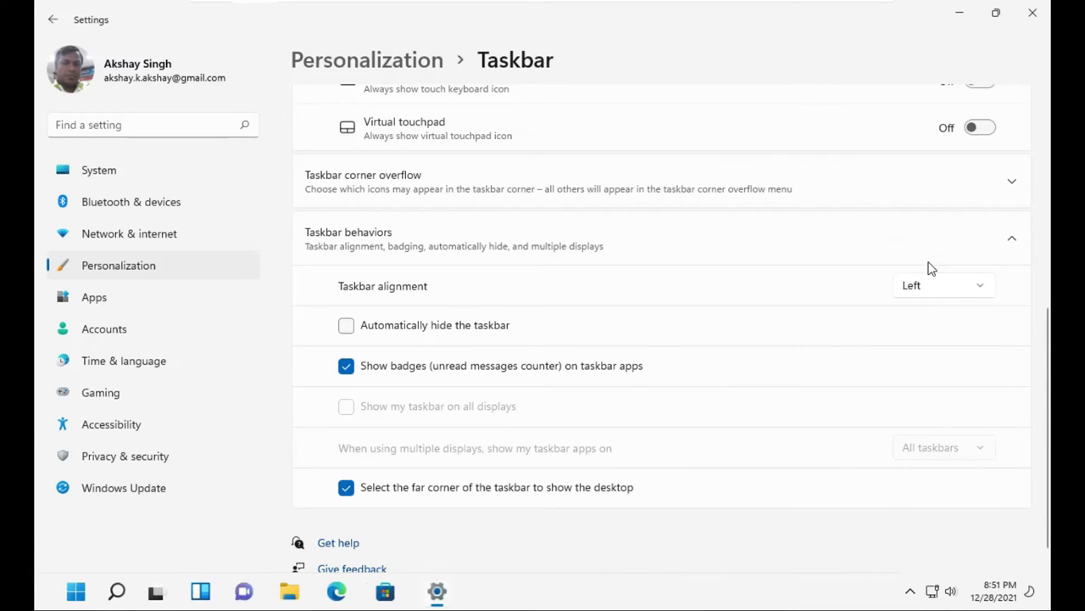
{"action": "left_click", "coordinate": [931, 288]}
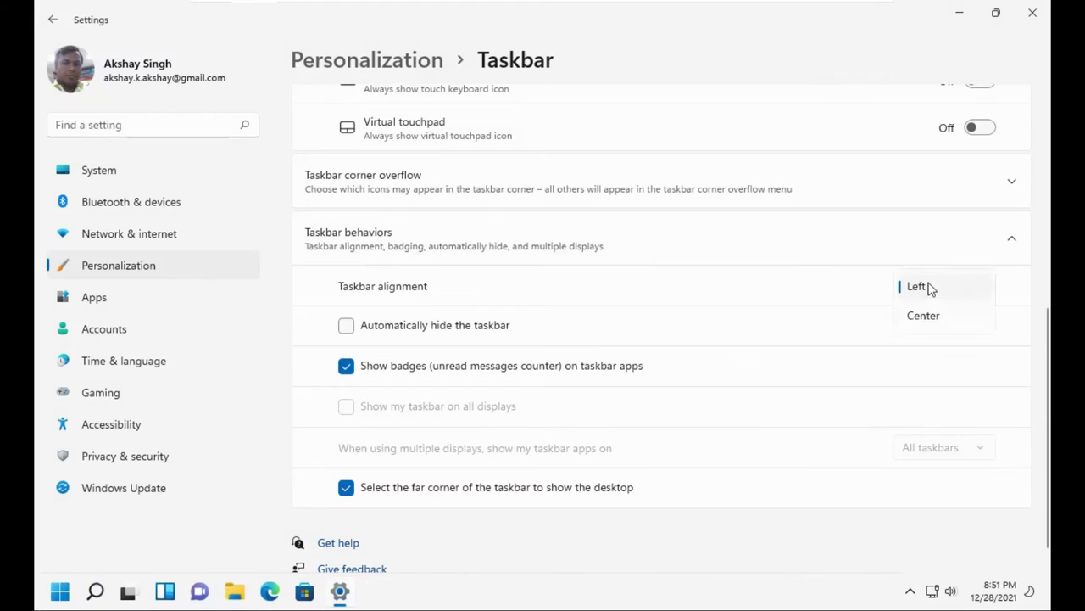
{"action": "left_click", "coordinate": [930, 316]}
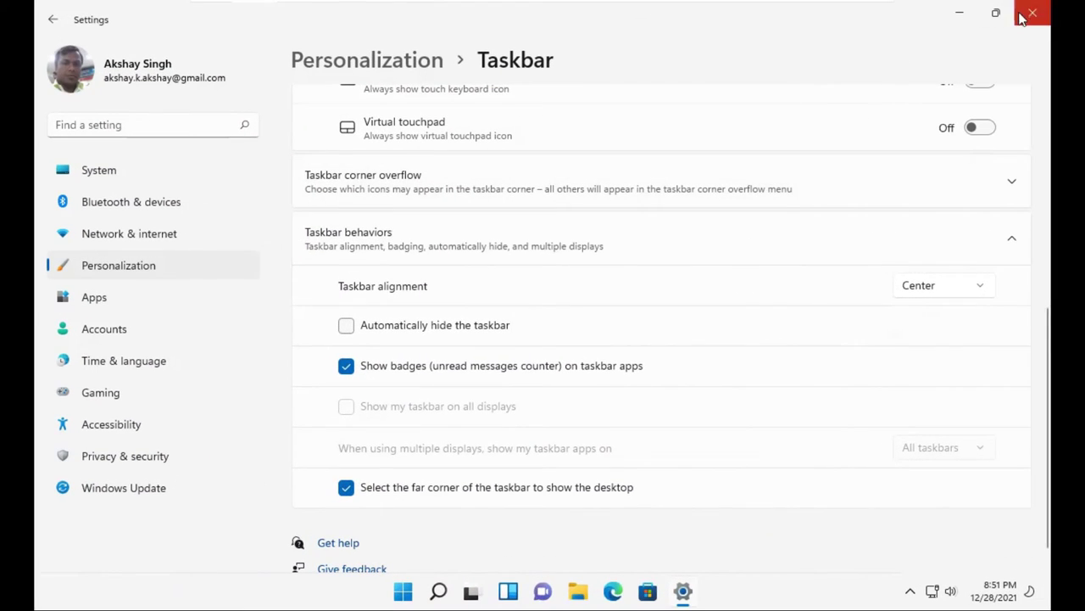
Snap the Settings window to the left half of the screen using the two-column snap layout
{"action": "mouse_move", "coordinate": [995, 13]}
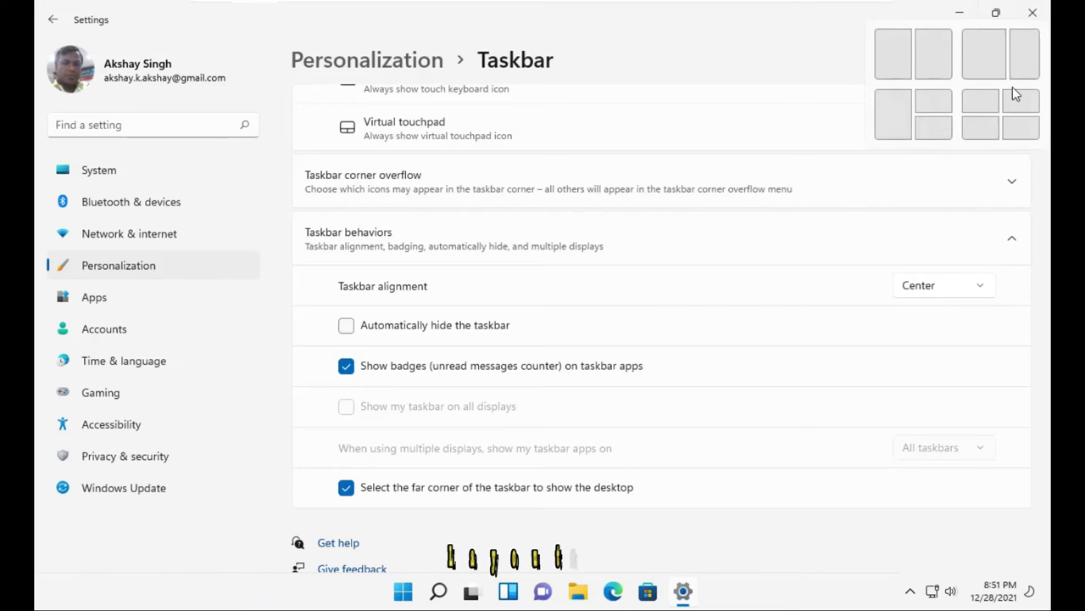
{"action": "left_click", "coordinate": [904, 66]}
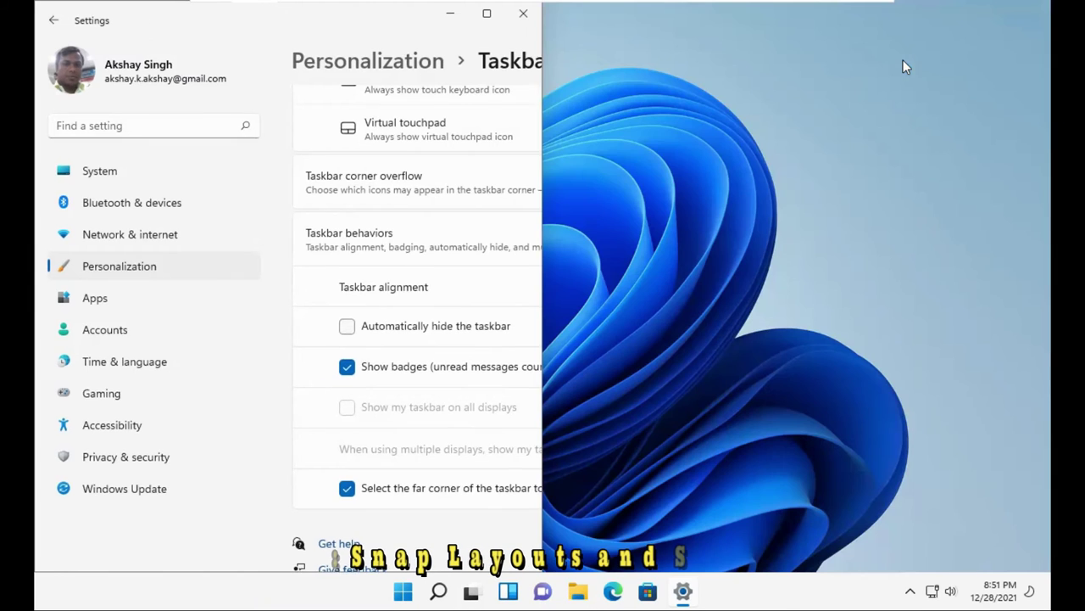
Open File Explorer, snap it to the right half of the screen, and fill the left half with the other File Explorer window
{"action": "left_click", "coordinate": [579, 600]}
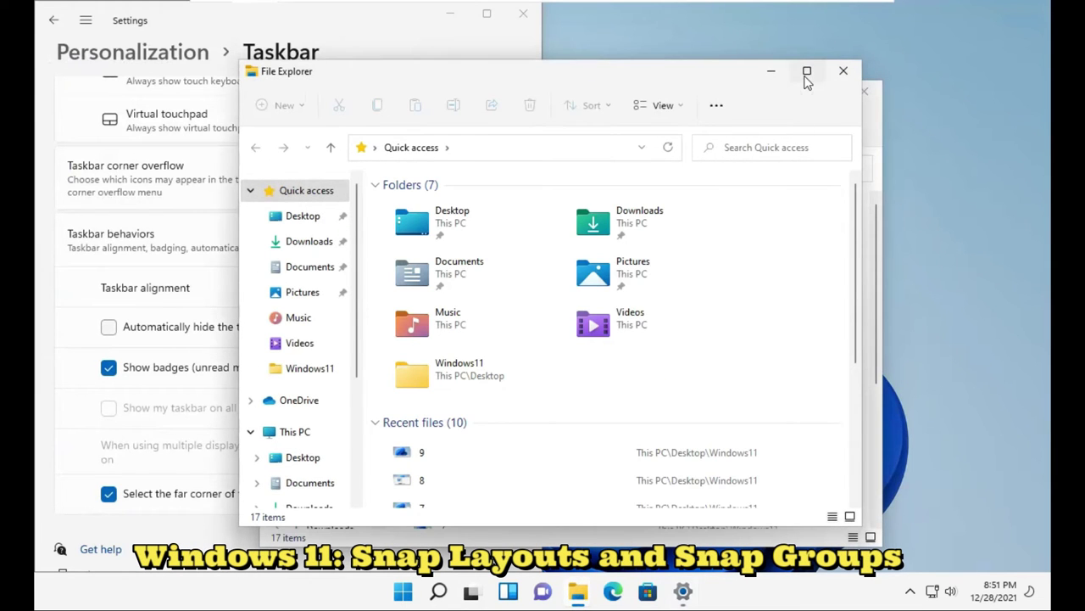
{"action": "mouse_move", "coordinate": [807, 81]}
{"action": "left_click", "coordinate": [781, 119]}
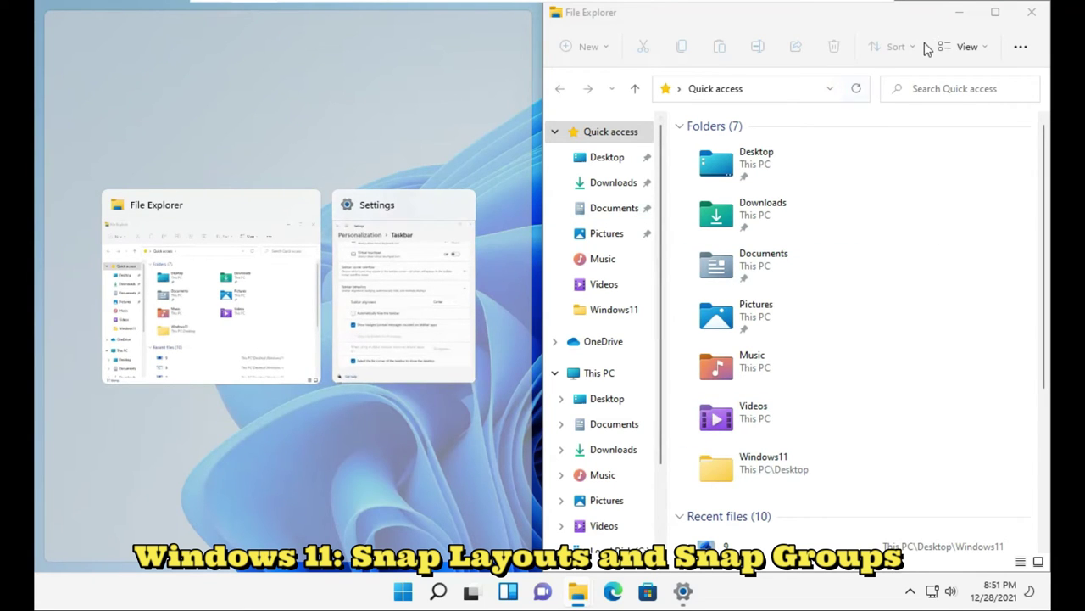
{"action": "left_click", "coordinate": [236, 318]}
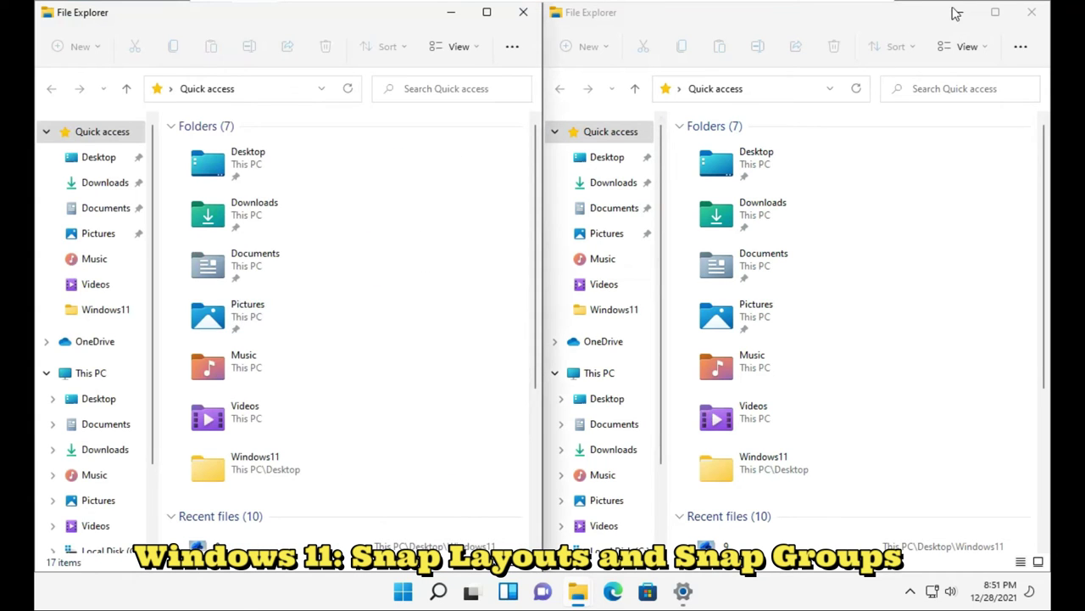
Snap the right-hand File Explorer window to the lower-right area of the three-window layout and place Settings in the upper-right area
{"action": "mouse_move", "coordinate": [992, 17]}
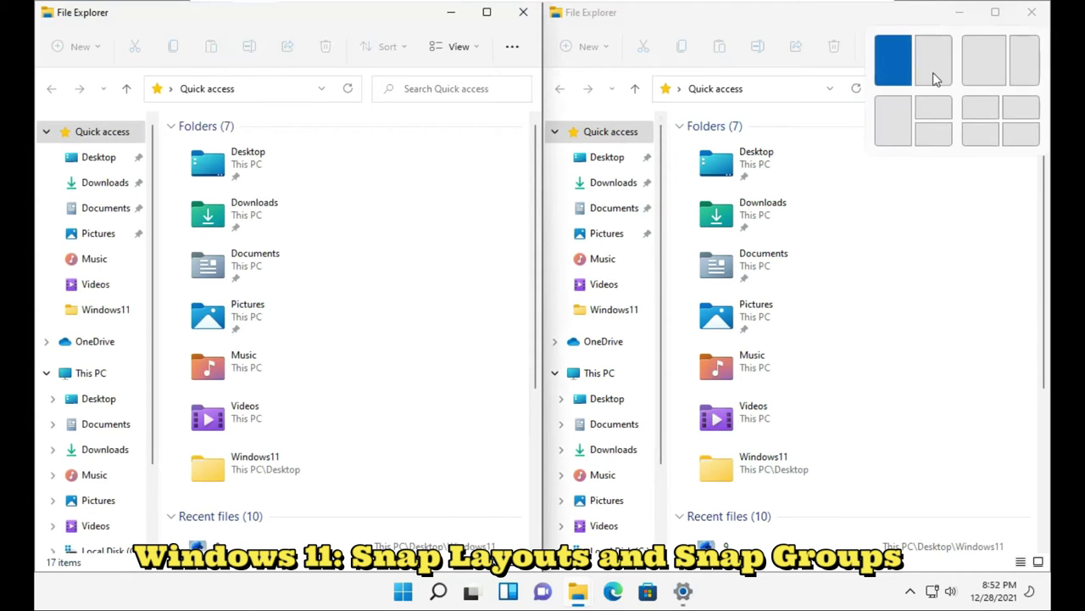
{"action": "left_click", "coordinate": [928, 144]}
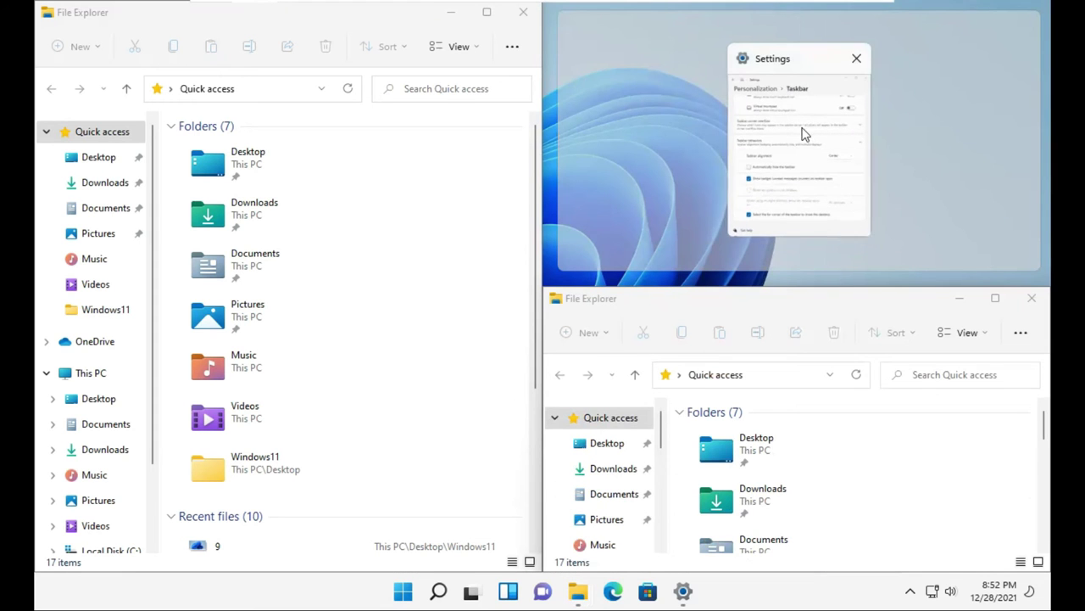
{"action": "left_click", "coordinate": [805, 134]}
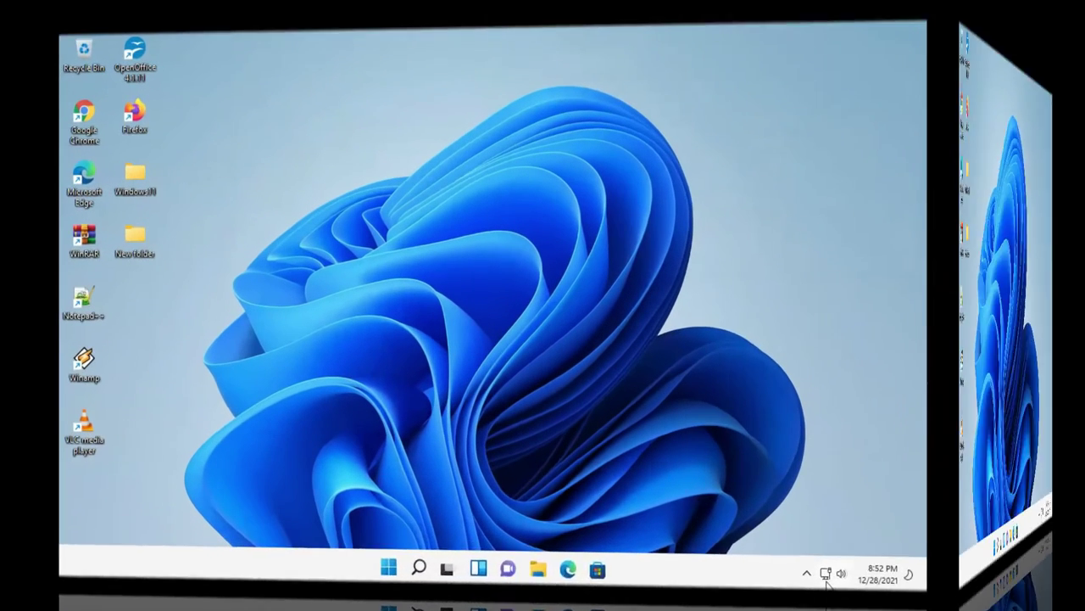
Show the quick settings panel, open the Settings app from it, and maximize the Settings window
{"action": "left_click", "coordinate": [932, 591]}
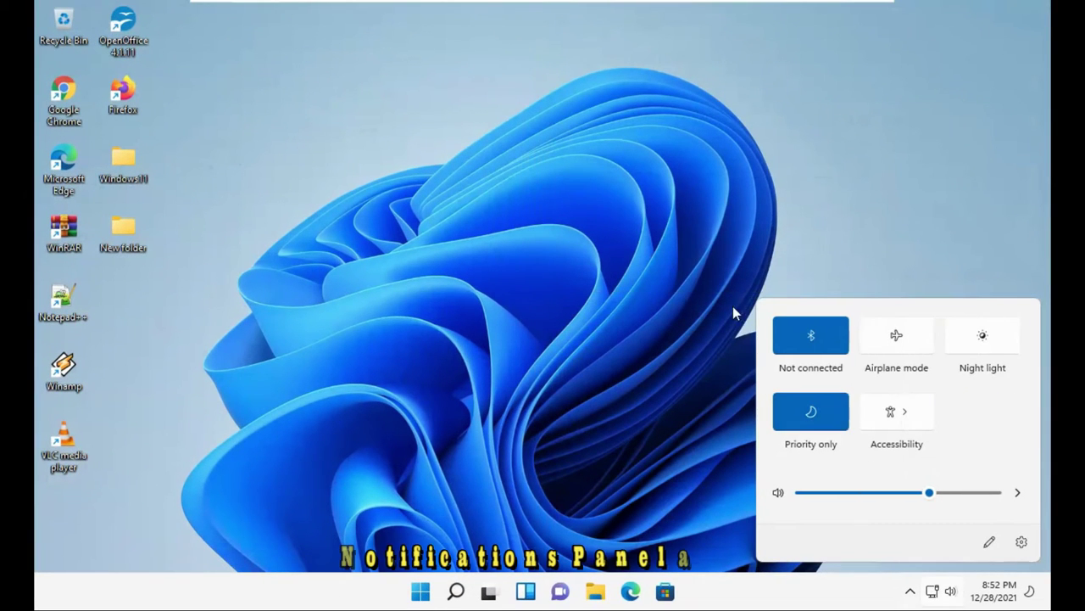
{"action": "left_click", "coordinate": [1022, 544]}
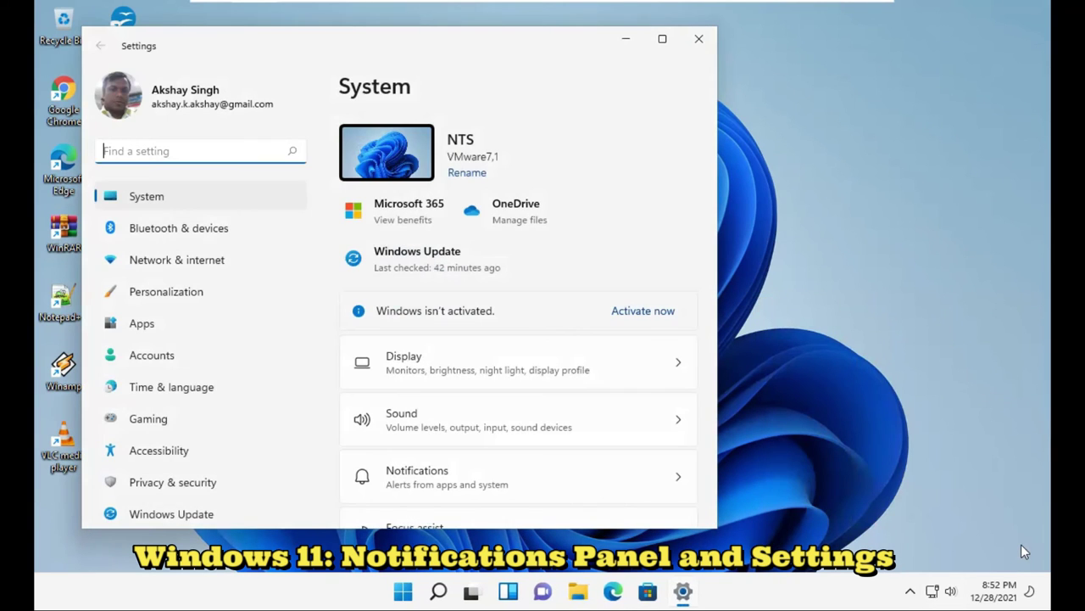
{"action": "left_click", "coordinate": [662, 39]}
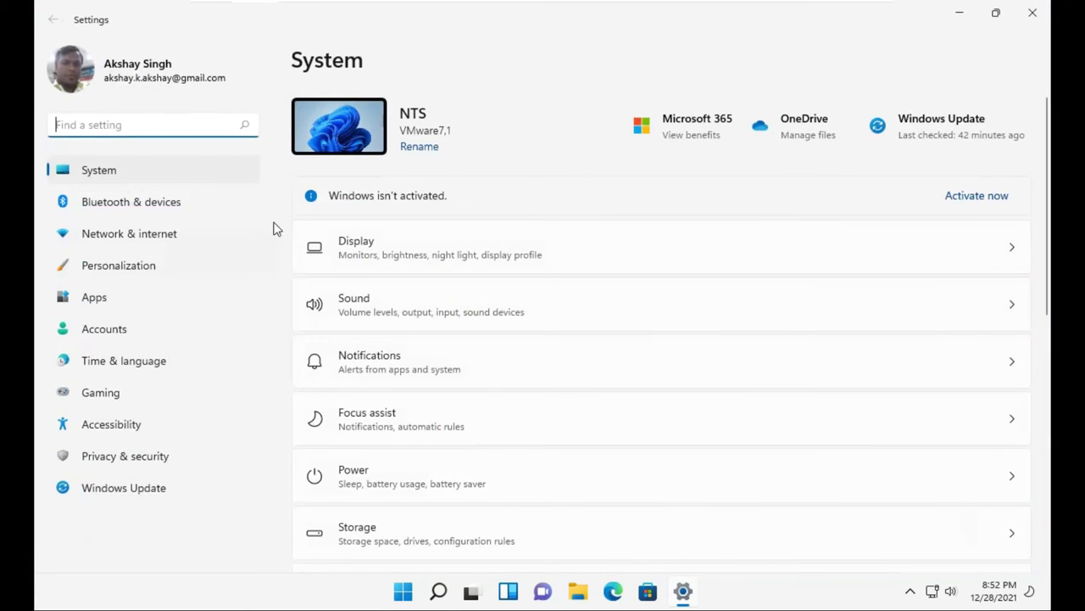
Open the Network & internet settings and look over the available connection options
{"action": "left_click", "coordinate": [170, 237]}
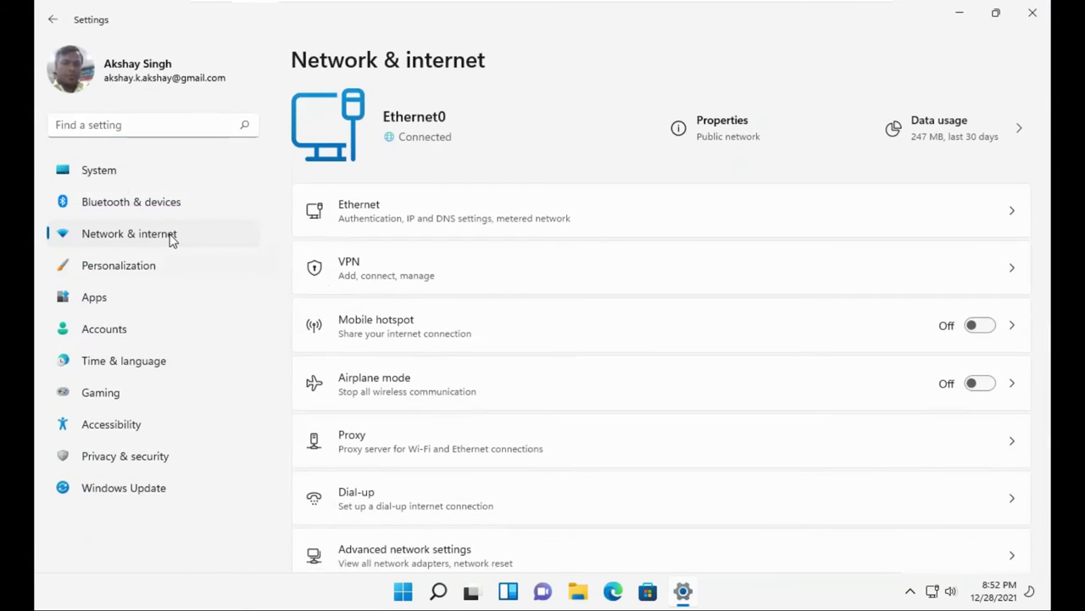
{"action": "scroll", "coordinate": [478, 412], "scroll_direction": "down", "scroll_amount": 1}
{"action": "scroll", "coordinate": [477, 412], "scroll_direction": "up", "scroll_amount": 1}
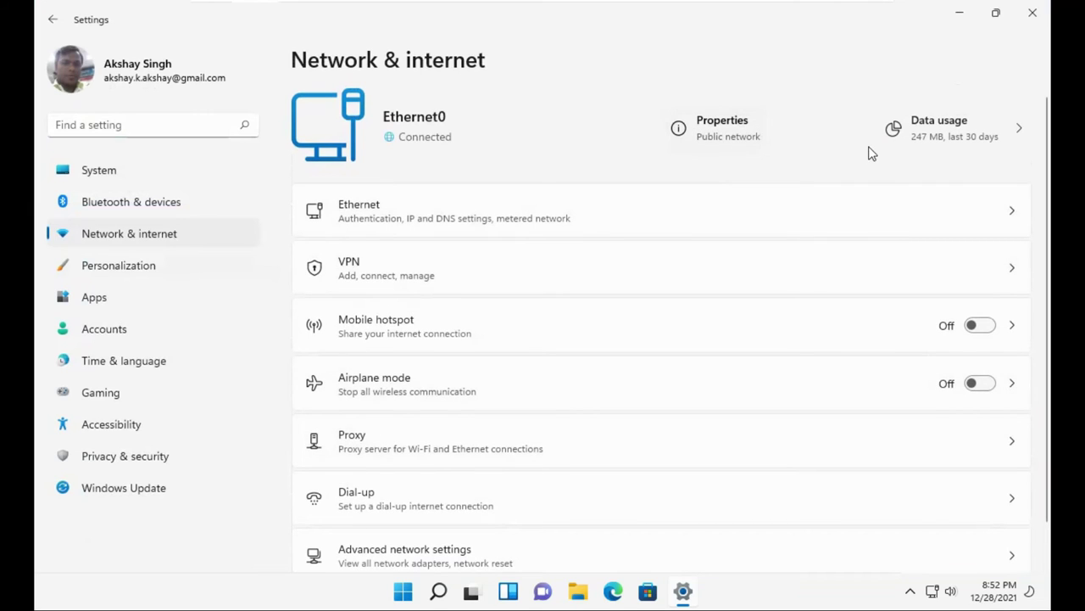
Open the Ethernet settings, review the network profile, IP and DNS details, and return to the Network & internet page
{"action": "left_click", "coordinate": [906, 219]}
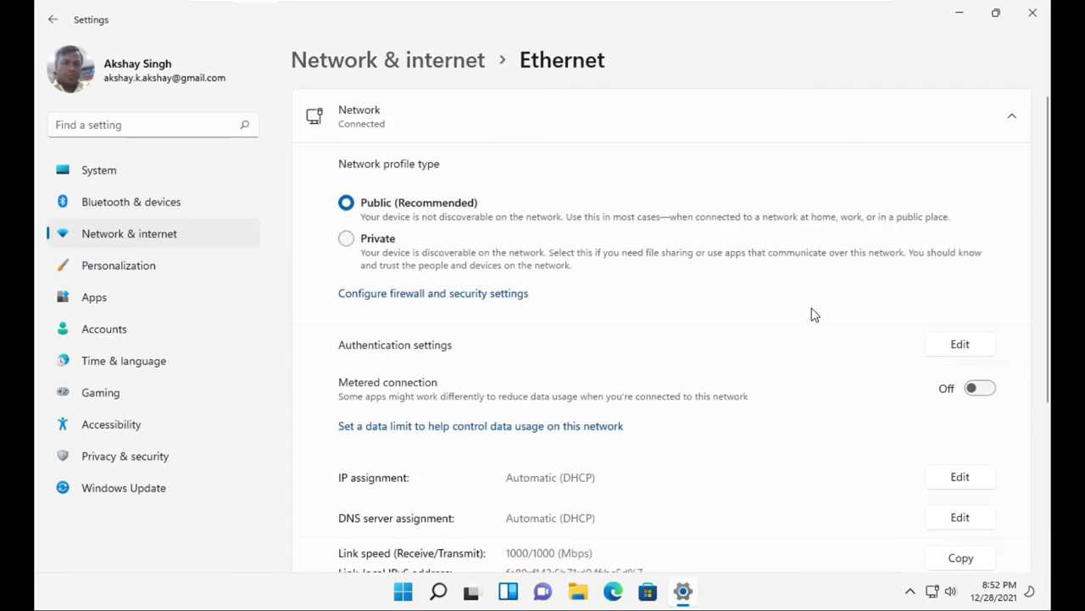
{"action": "scroll", "coordinate": [814, 312], "scroll_direction": "down", "scroll_amount": 3}
{"action": "scroll", "coordinate": [812, 310], "scroll_direction": "up", "scroll_amount": 3}
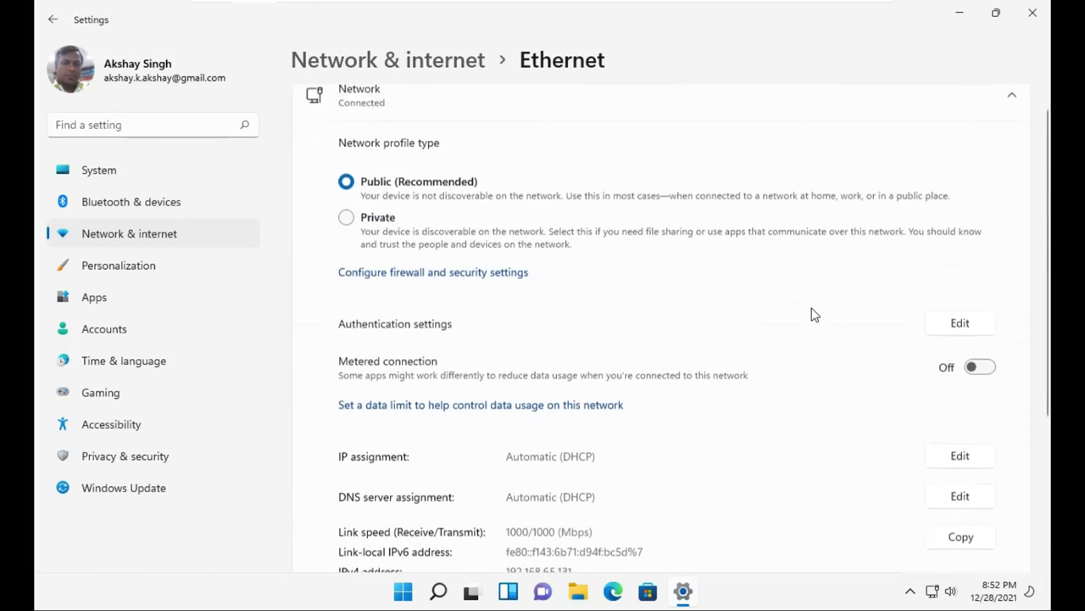
{"action": "scroll", "coordinate": [812, 314], "scroll_direction": "down", "scroll_amount": 1}
{"action": "scroll", "coordinate": [813, 314], "scroll_direction": "up", "scroll_amount": 2}
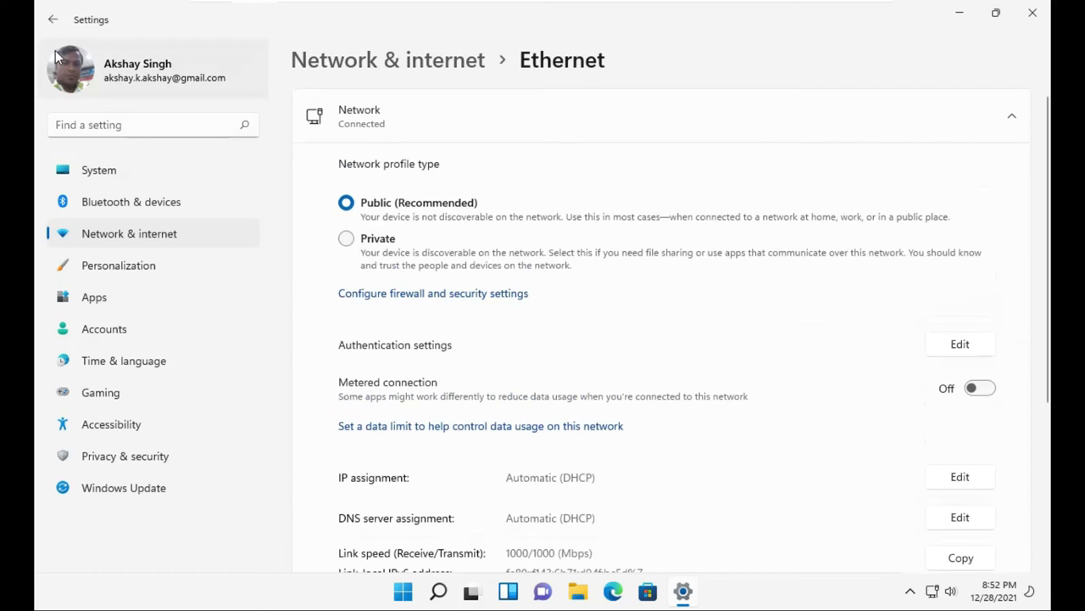
{"action": "left_click", "coordinate": [53, 19]}
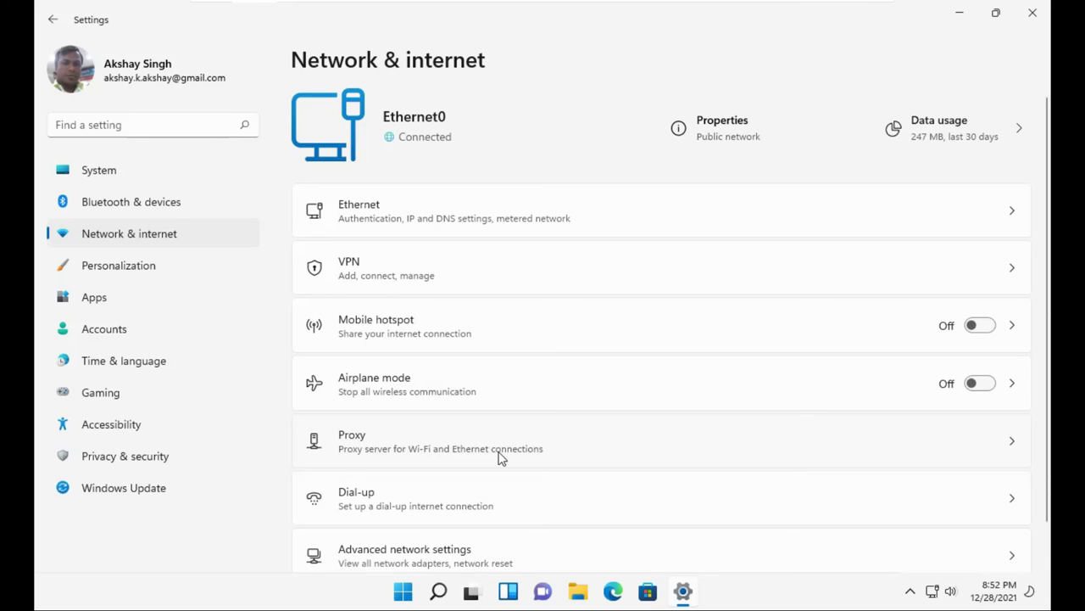
Look through the Advanced network settings and open More network adapter options to show the network connections
{"action": "scroll", "coordinate": [500, 458], "scroll_direction": "down", "scroll_amount": 1}
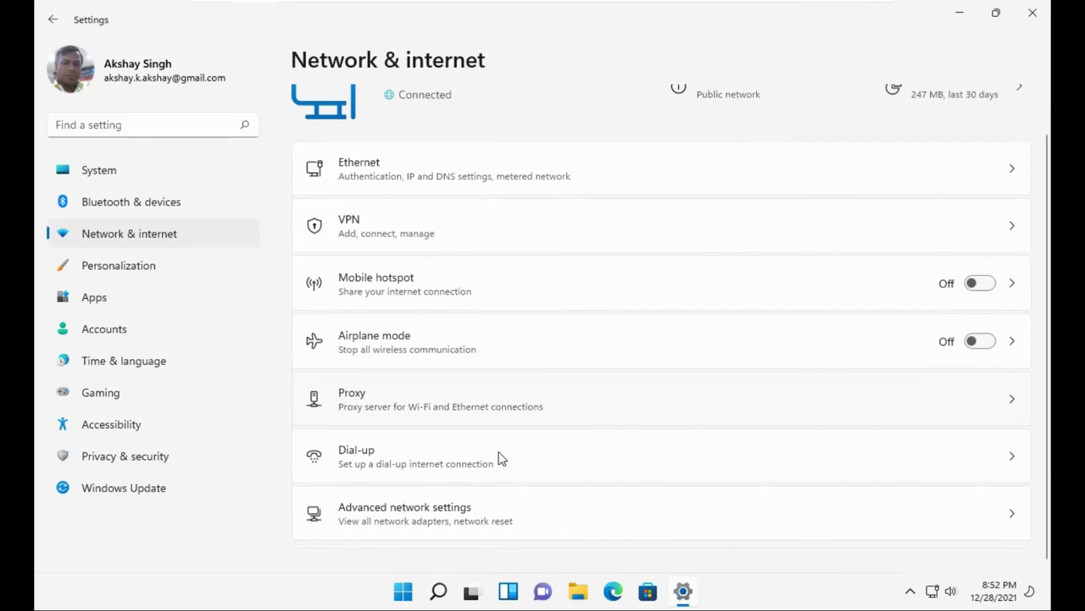
{"action": "left_click", "coordinate": [524, 517]}
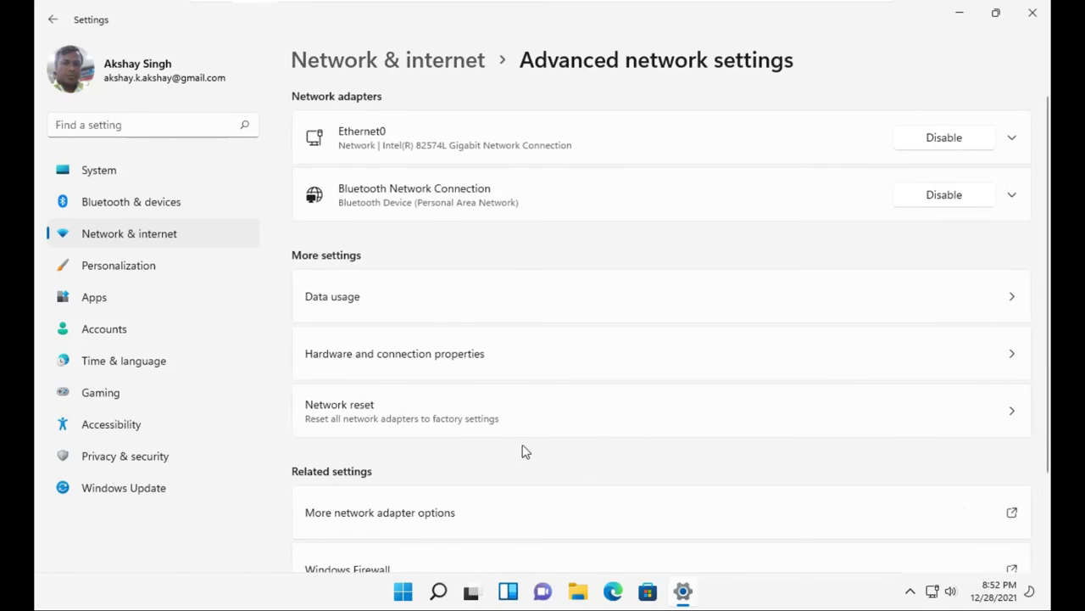
{"action": "scroll", "coordinate": [521, 442], "scroll_direction": "down", "scroll_amount": 2}
{"action": "scroll", "coordinate": [520, 444], "scroll_direction": "up", "scroll_amount": 2}
{"action": "scroll", "coordinate": [520, 444], "scroll_direction": "down", "scroll_amount": 3}
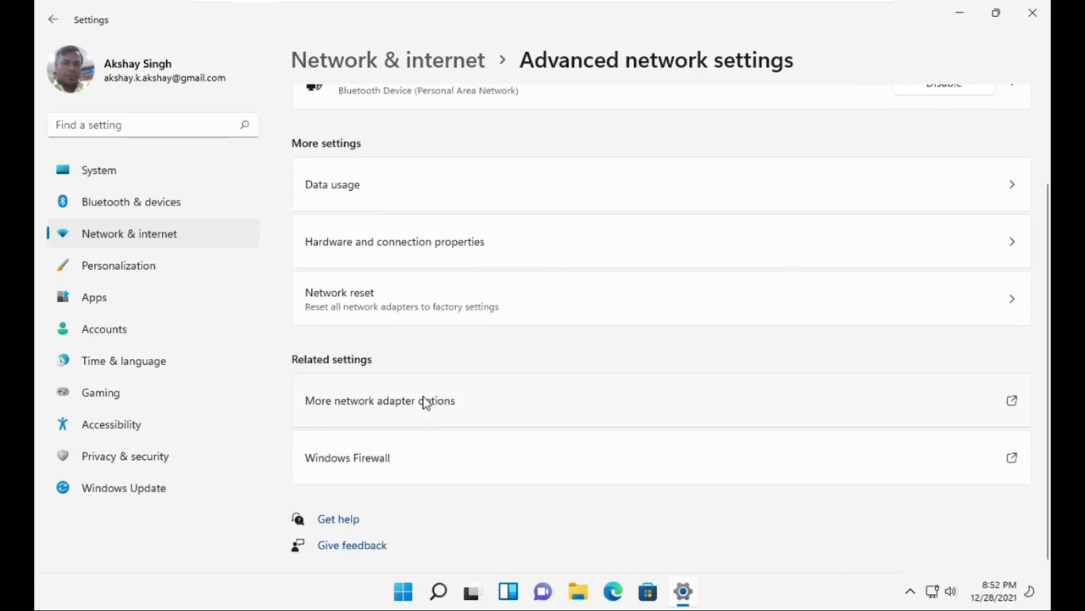
{"action": "left_click", "coordinate": [426, 402]}
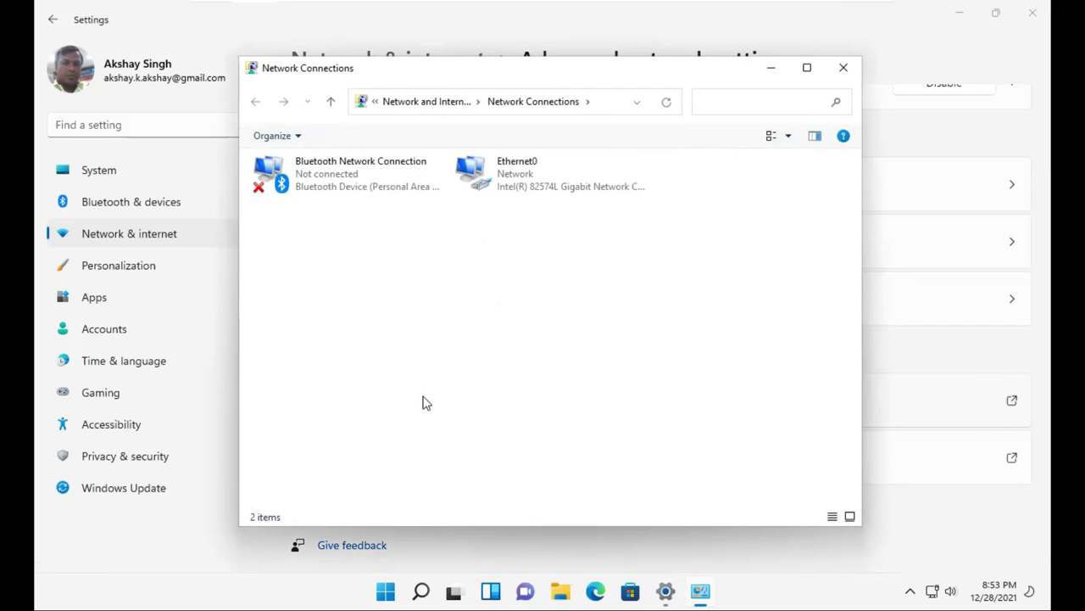